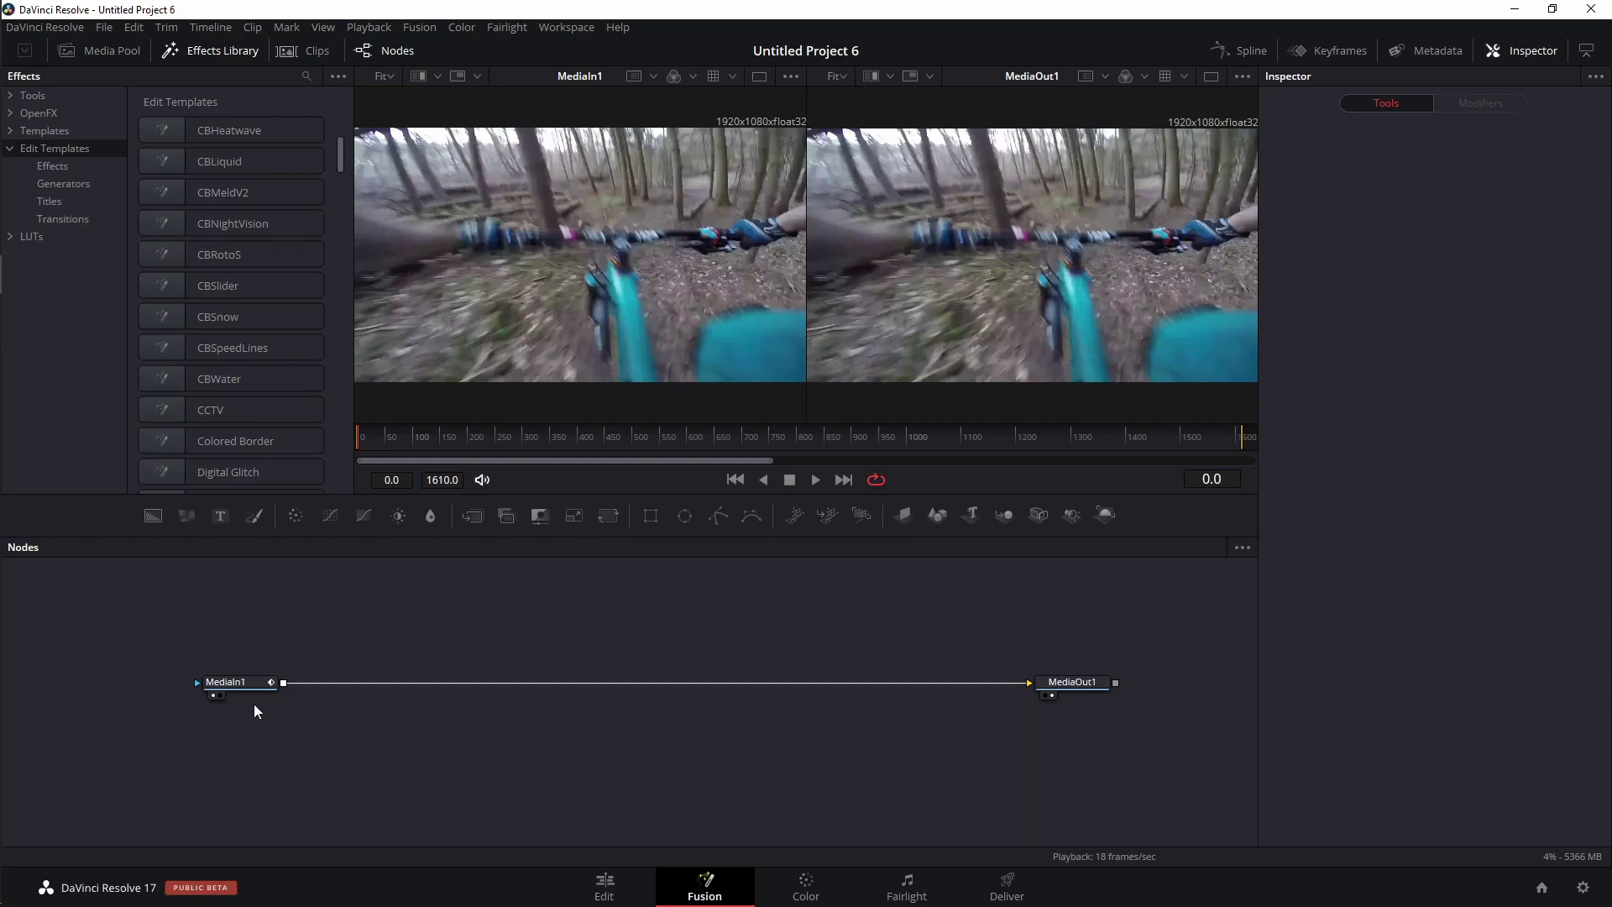
Step: Add a CBFog node after MediaIn1 and drag it onto the link before MediaOut1
left_click(252, 683)
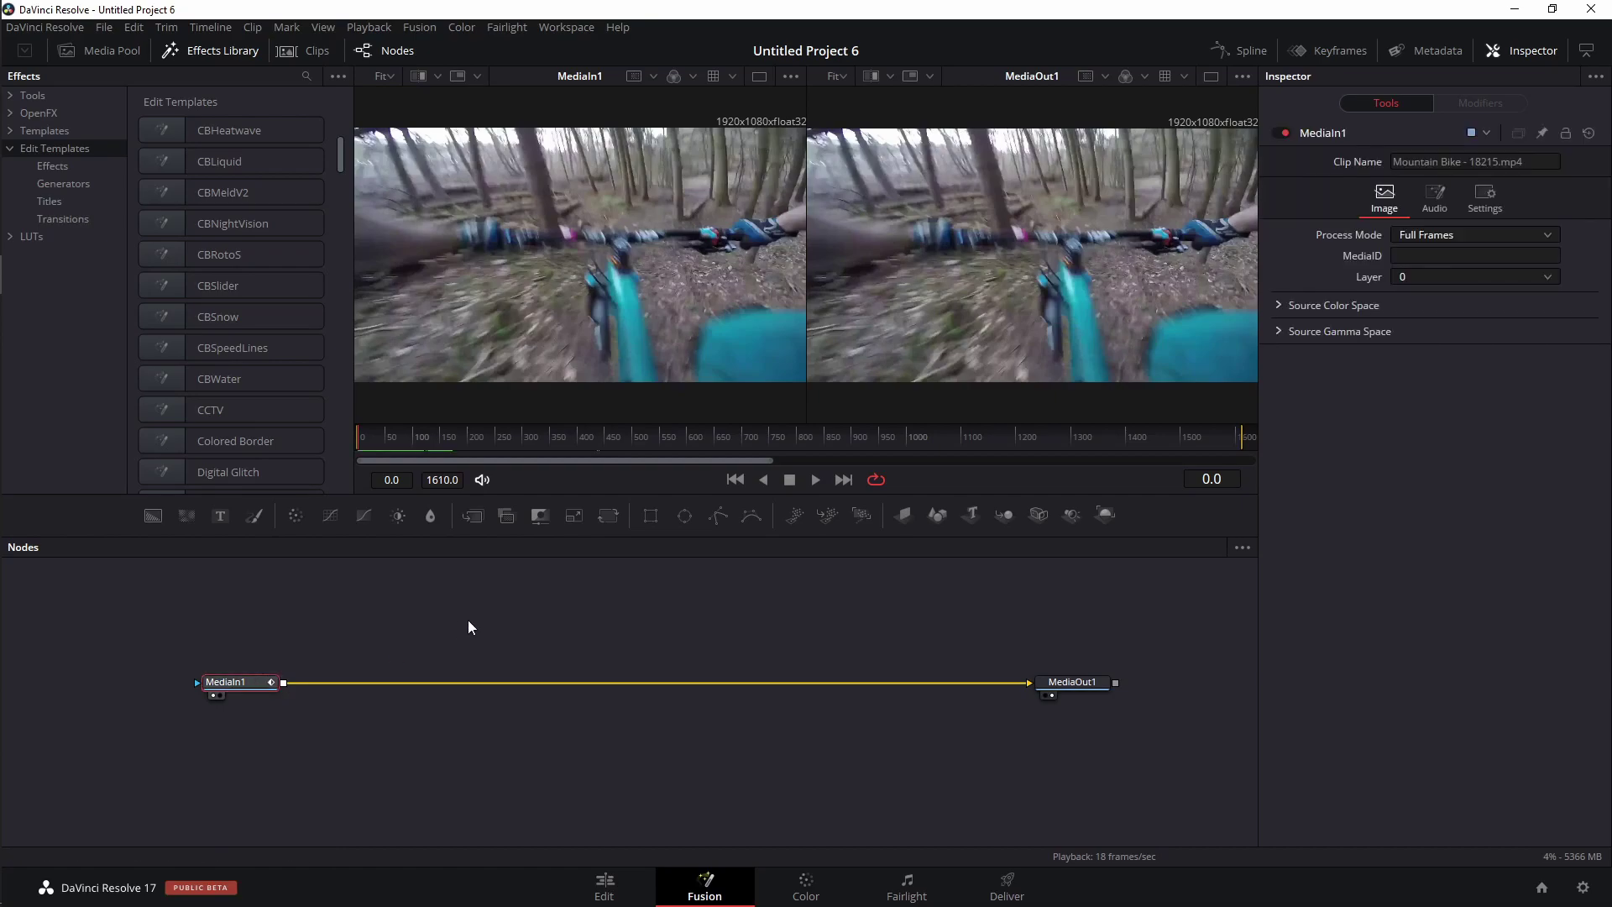
key("shift+space")
type("cb")
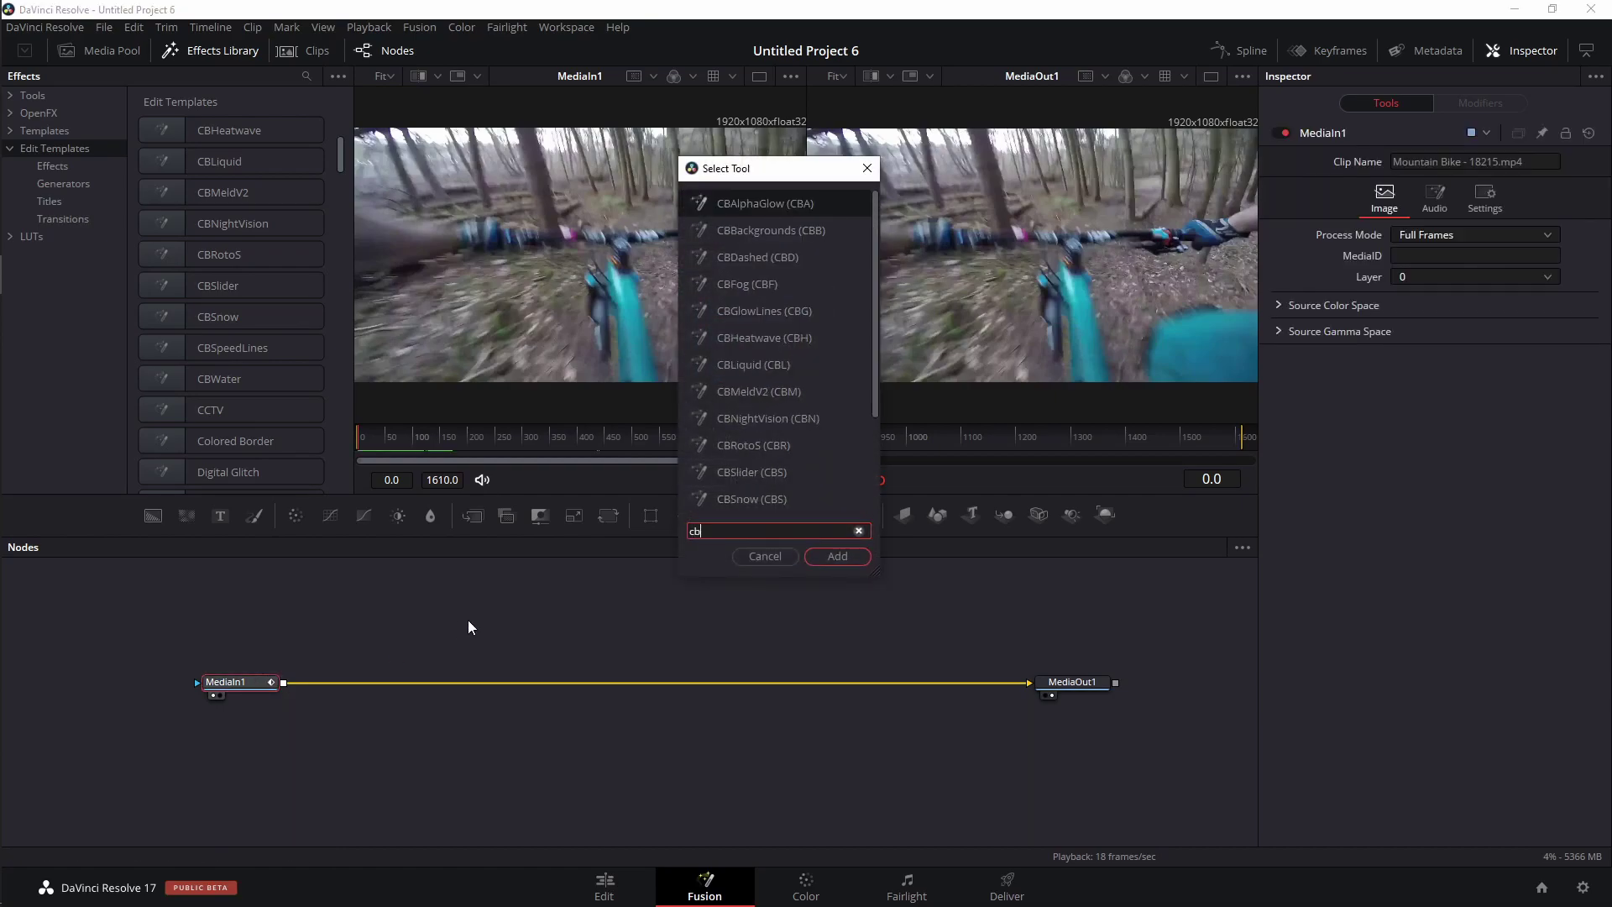
type("fog")
key("Return")
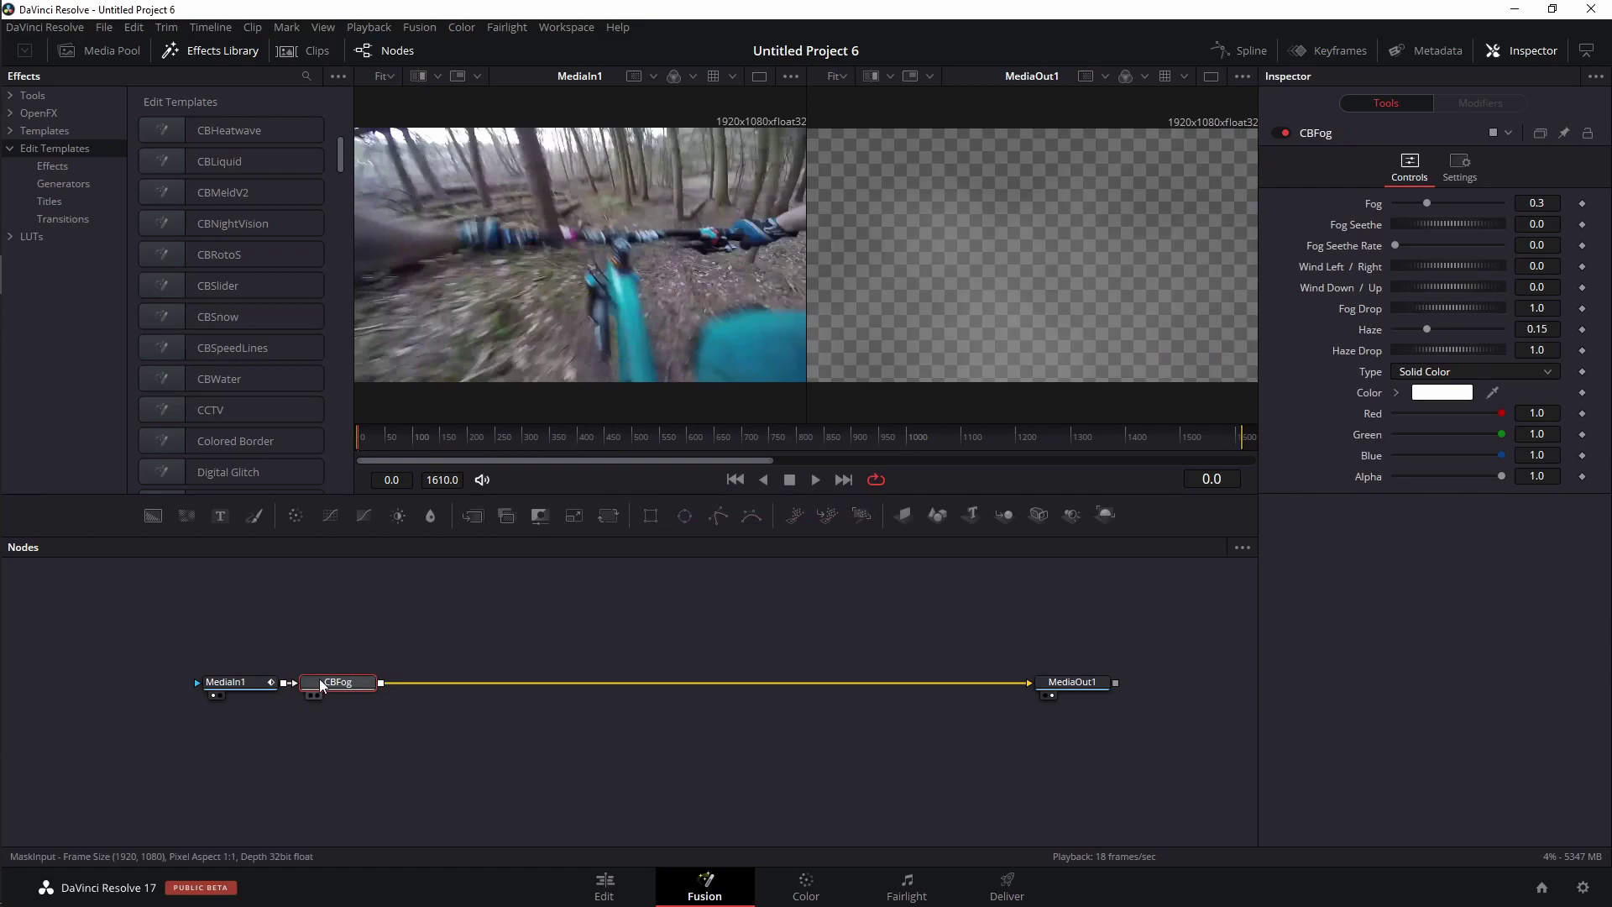
left_click_drag(322, 684, 468, 684)
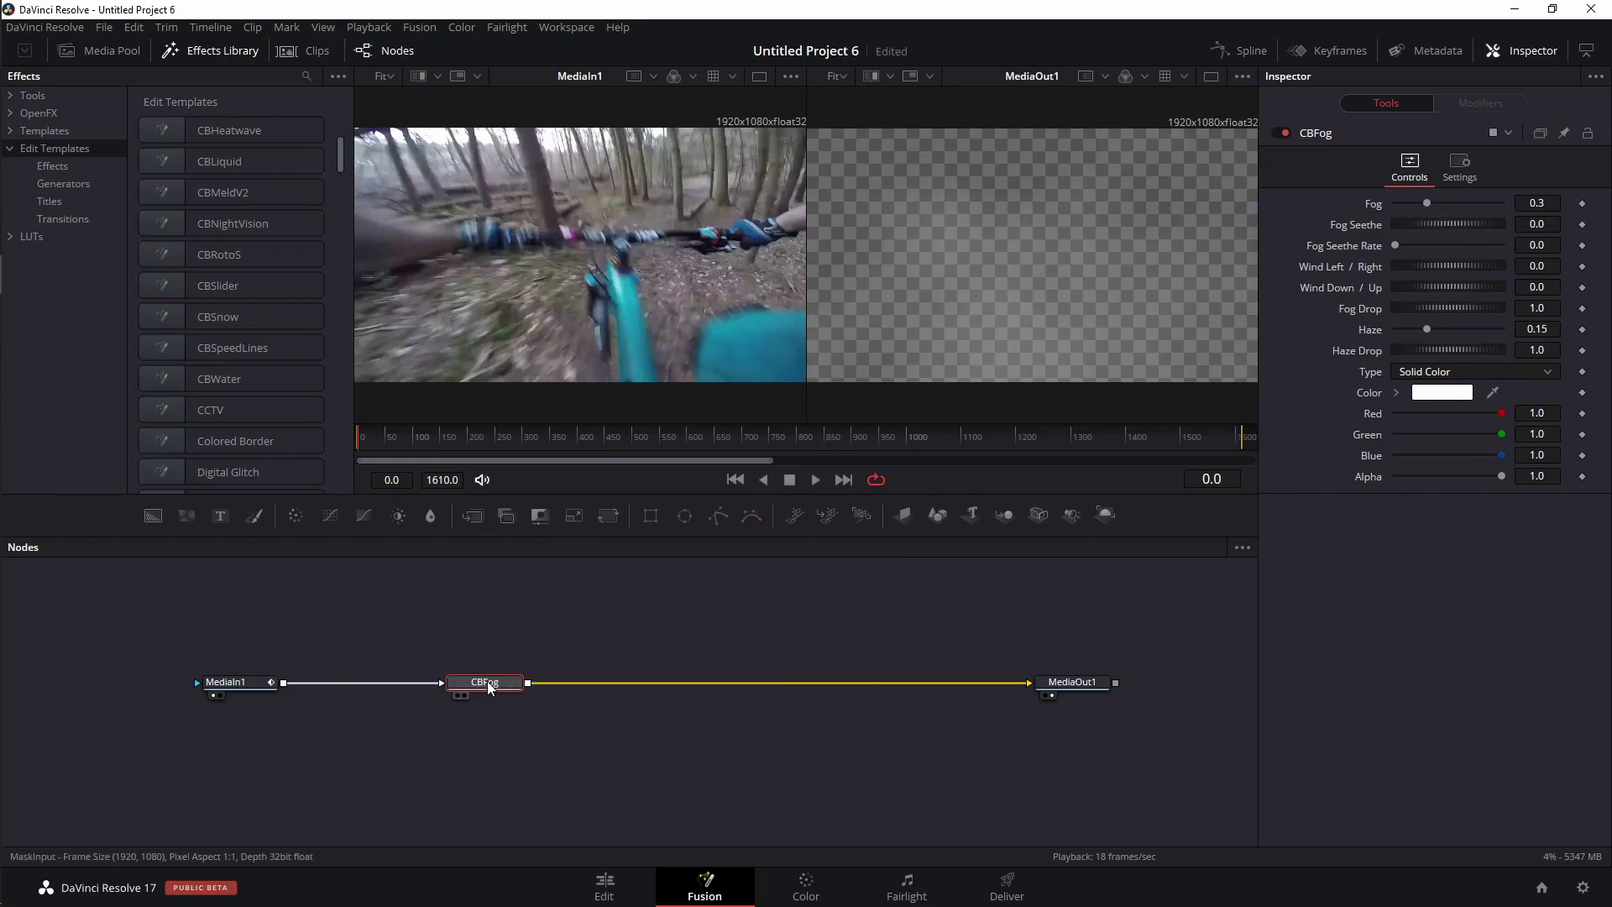
scroll(651, 619, "up", 3)
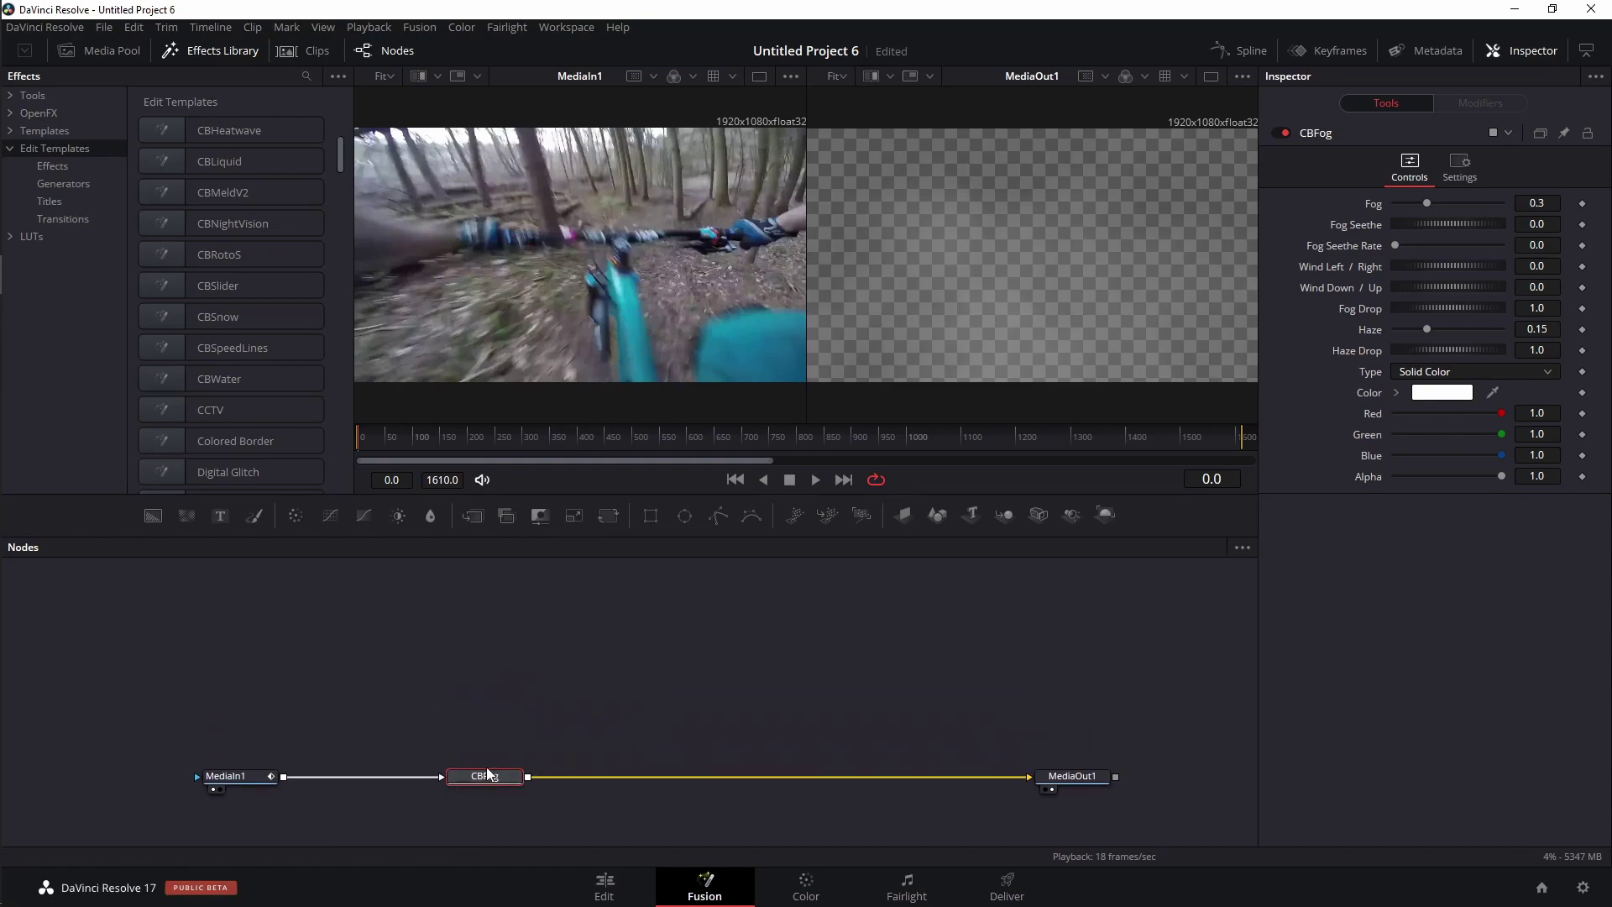
Step: Move CBFog above the link, disconnect it, wire Merge1 into MediaOut1, and save
left_click_drag(488, 771, 554, 715)
left_click_drag(1034, 774, 284, 776)
left_click_drag(674, 776, 1029, 776)
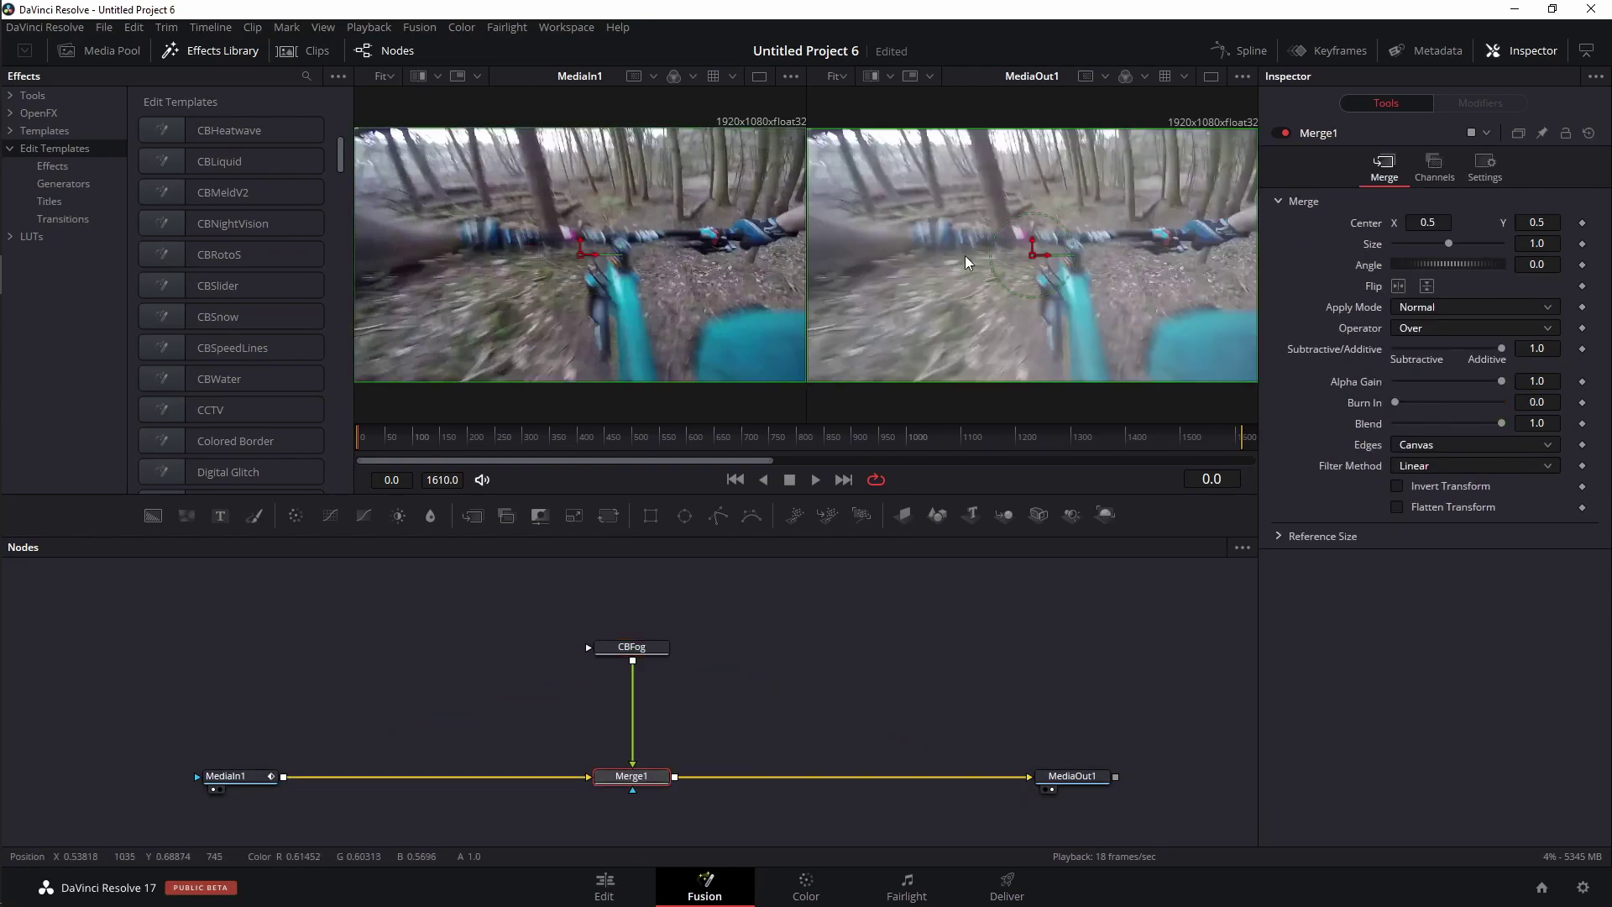
key("ctrl+s")
Step: Delete the Merge1 node so MediaIn1 connects straight to MediaOut1
scroll(765, 663, "down", 1)
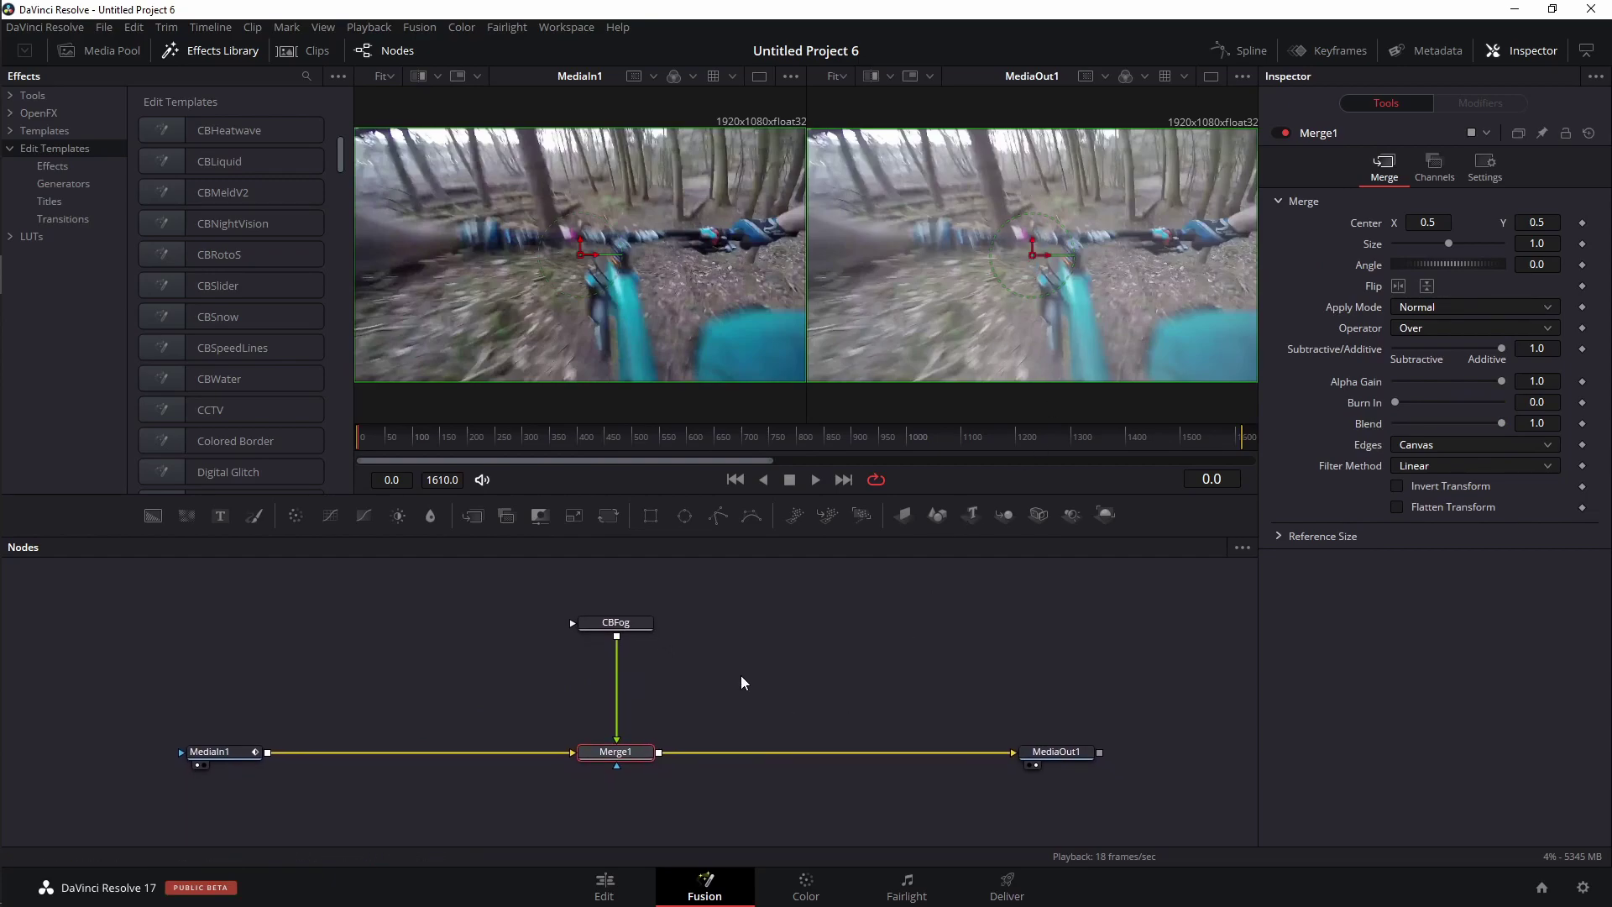
left_click_drag(541, 691, 708, 773)
key("Delete")
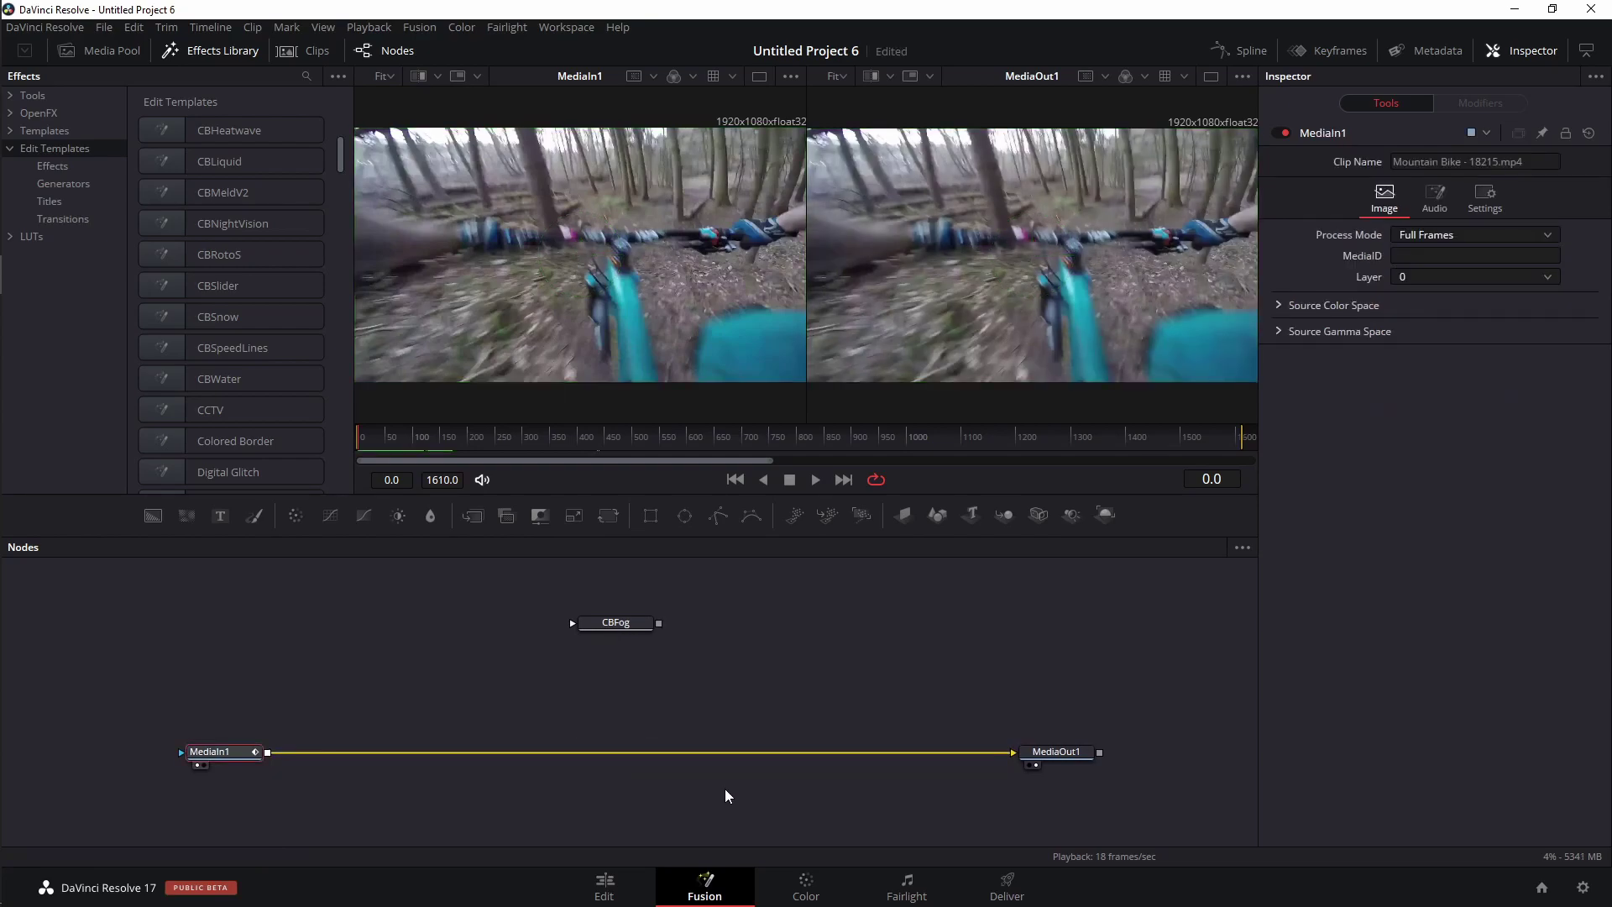
scroll(678, 657, "up", 1)
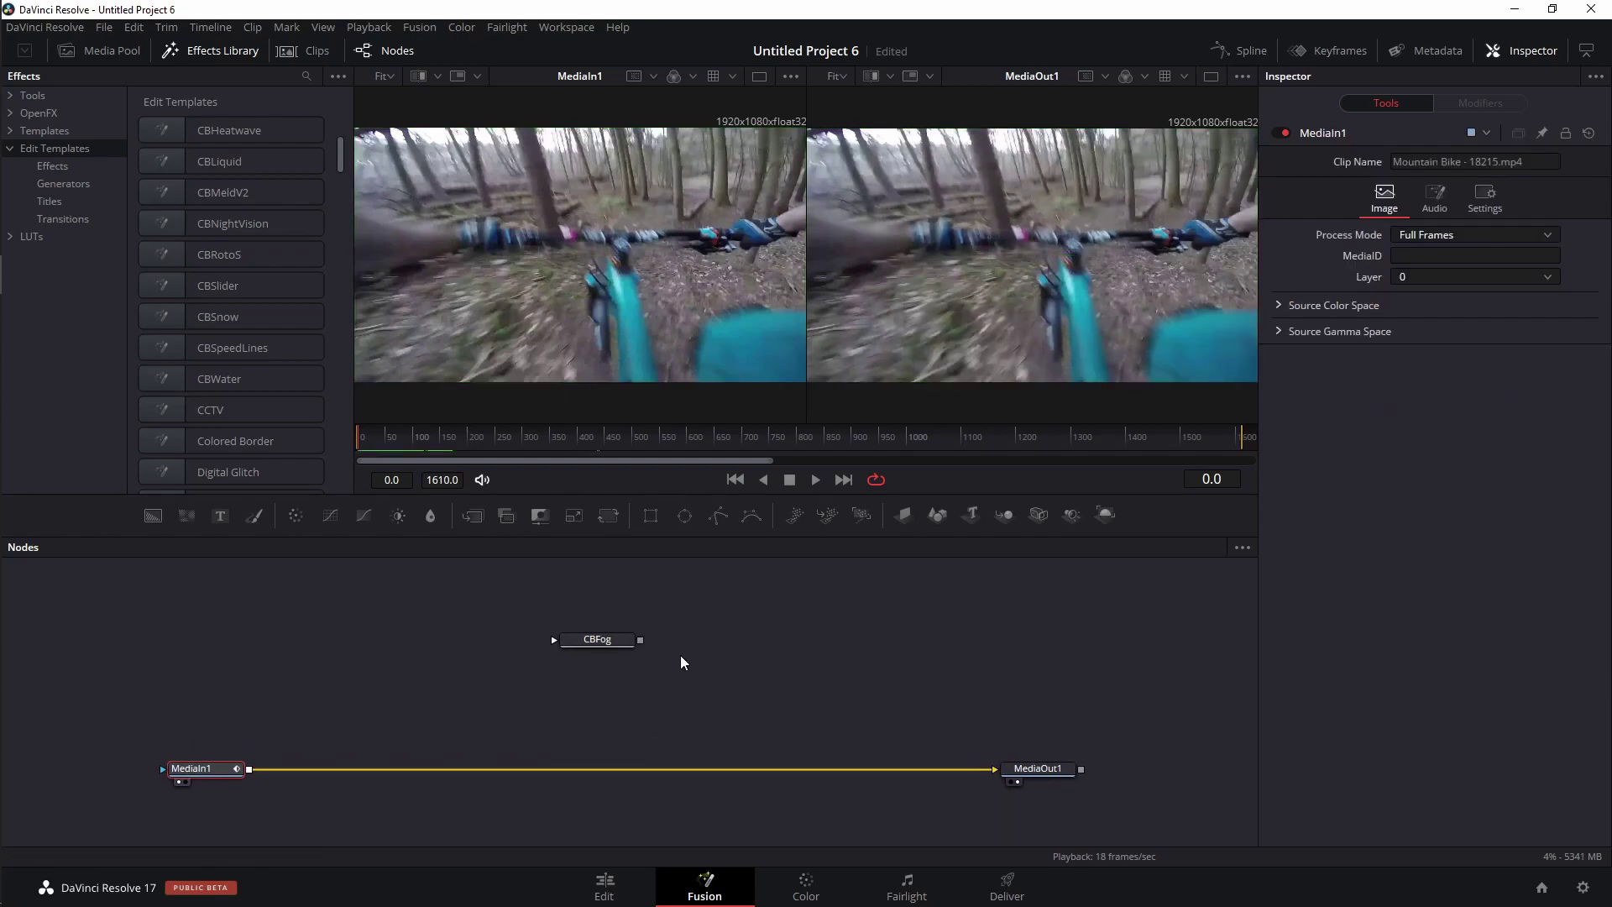
Step: Select CBFog, then reveal the Effects Library's LUTs folder on disk with Show Folder
left_click(596, 642)
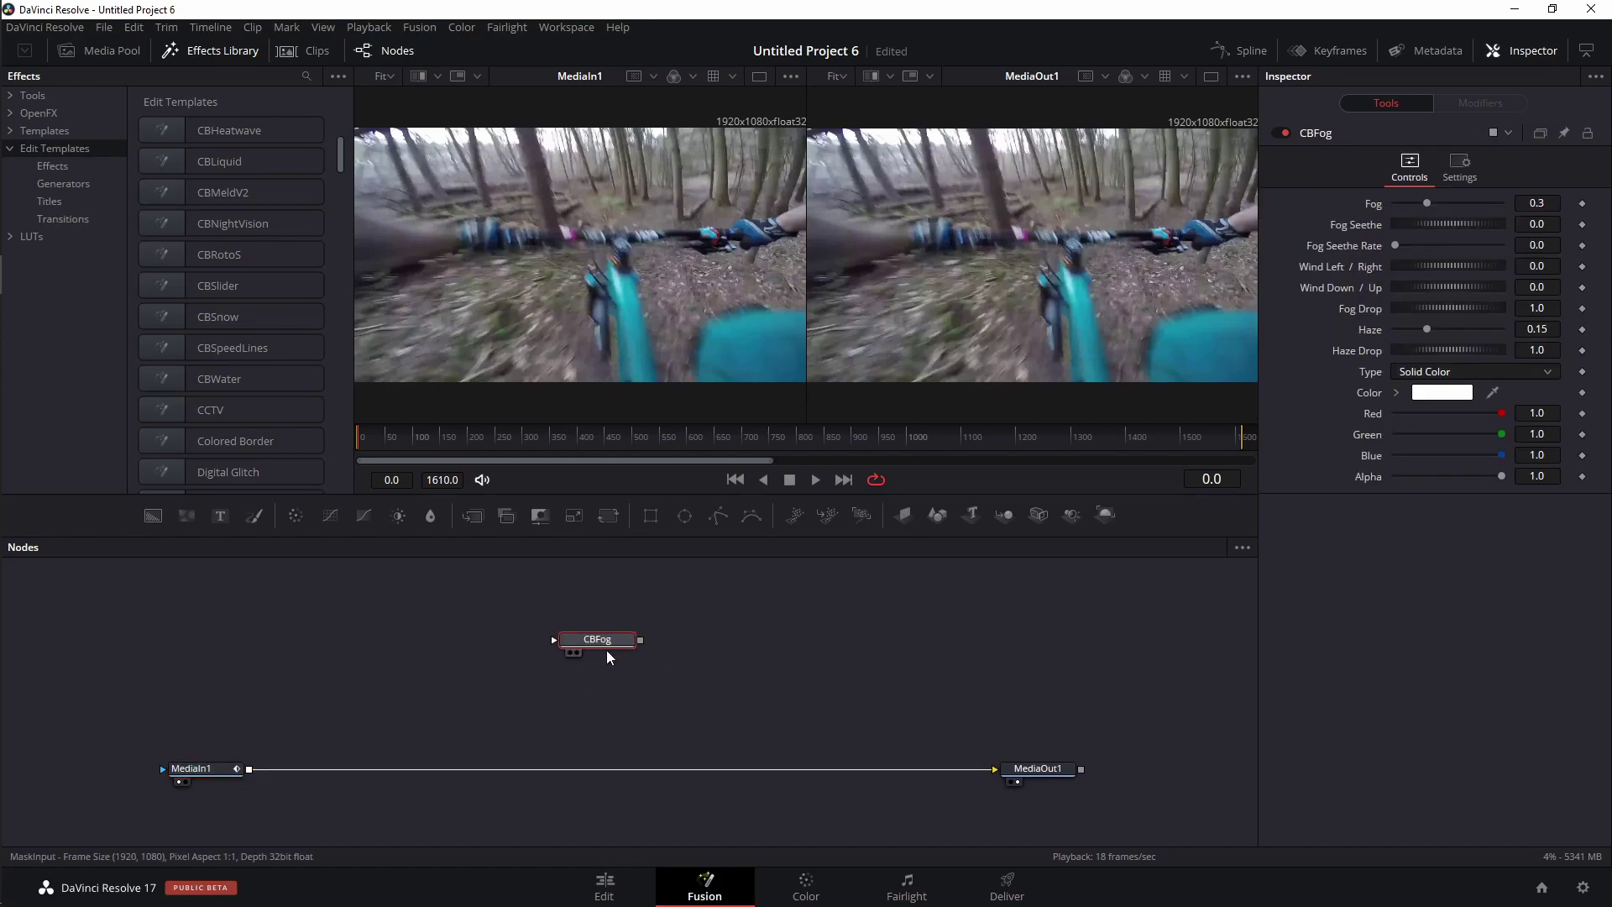
left_click(36, 236)
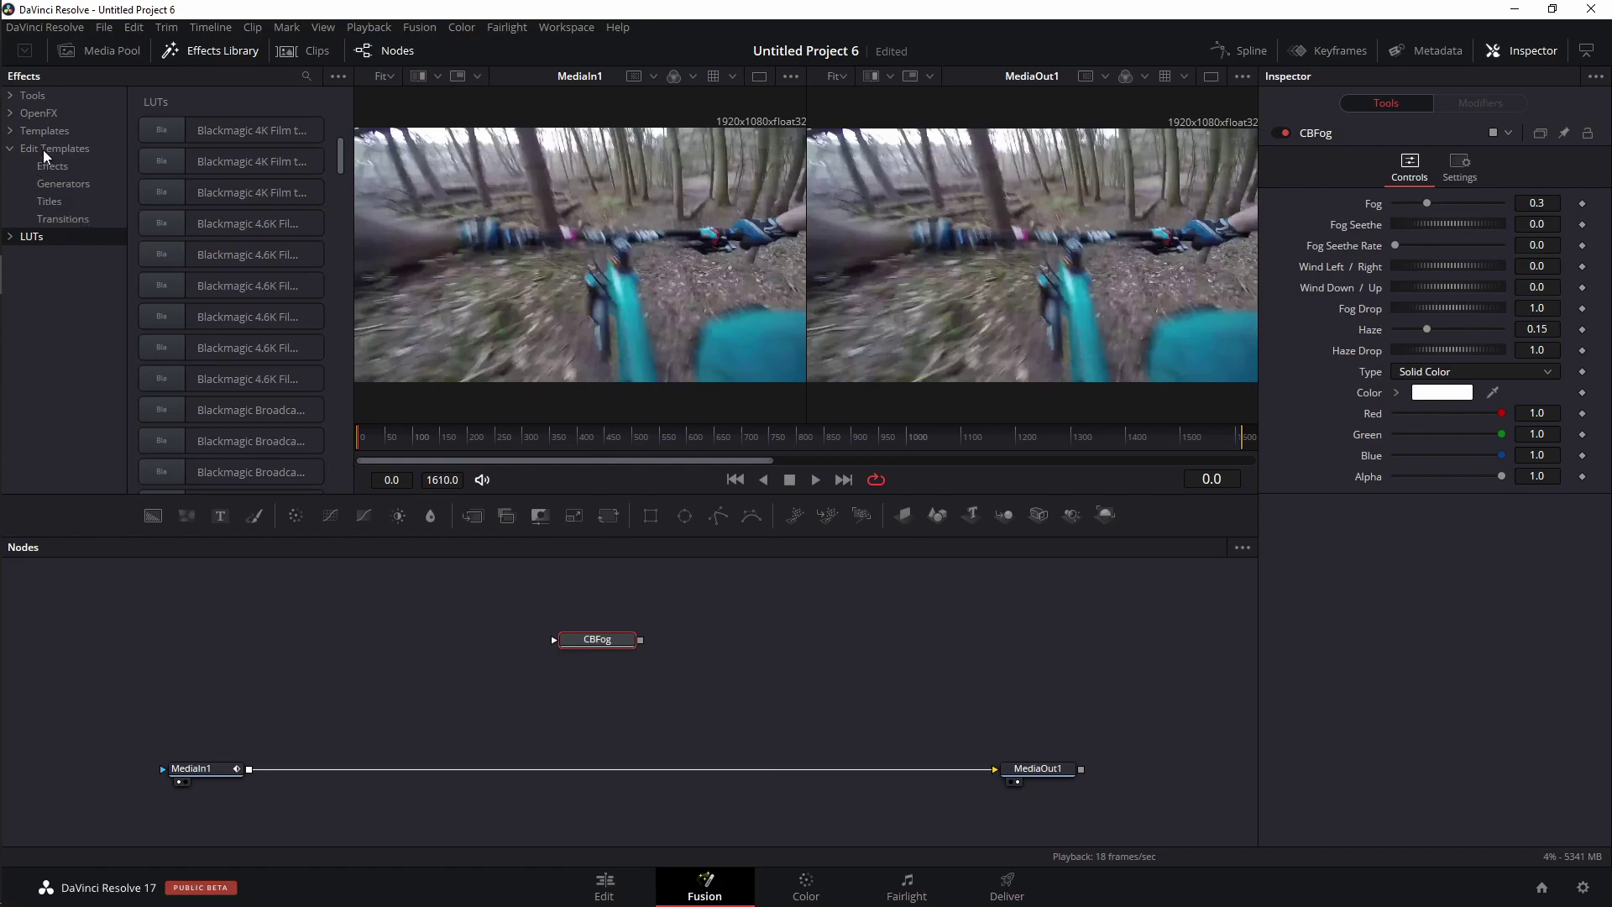
left_click(339, 80)
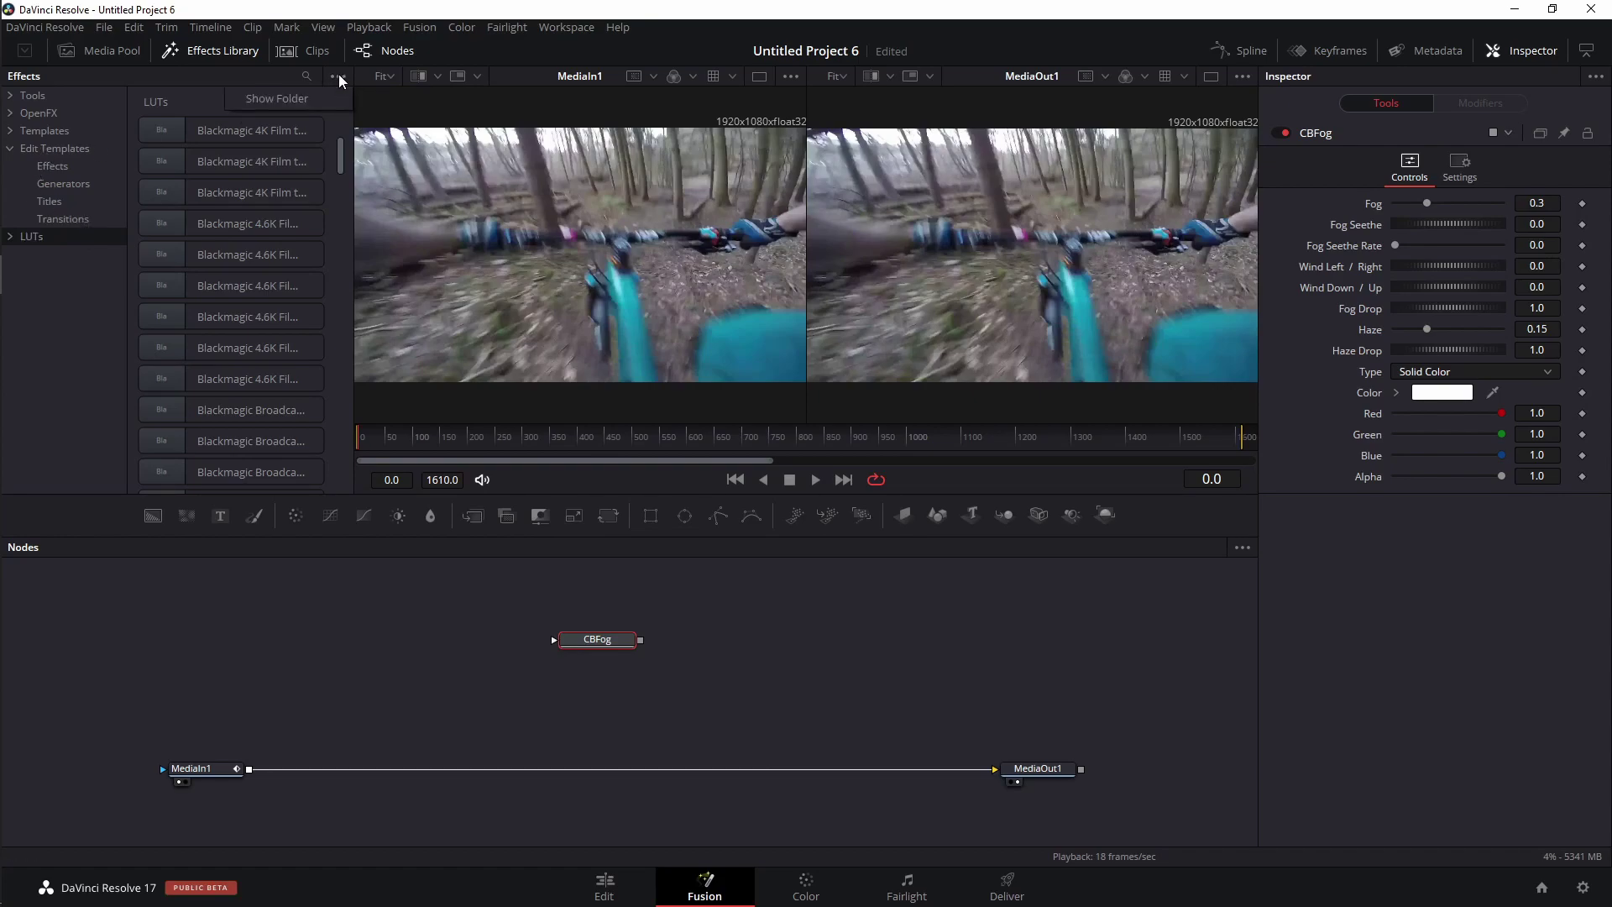
left_click(286, 103)
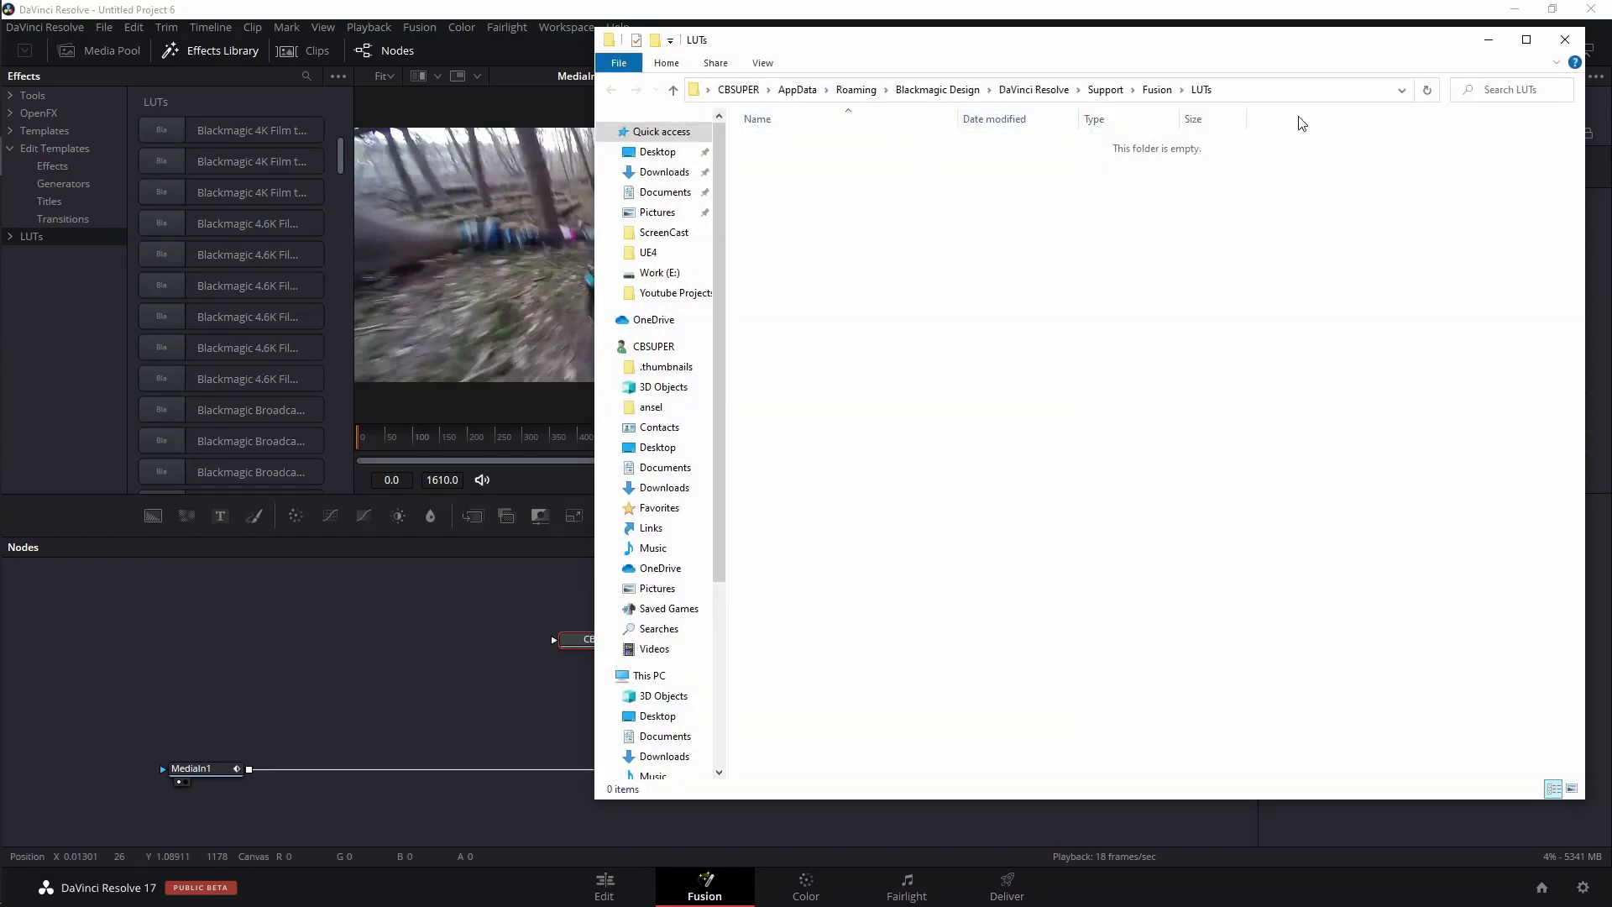
Step: Go up to the Fusion folder, enter Macros, and open the CBFog file in Notepad
left_click(1157, 90)
double_click(766, 322)
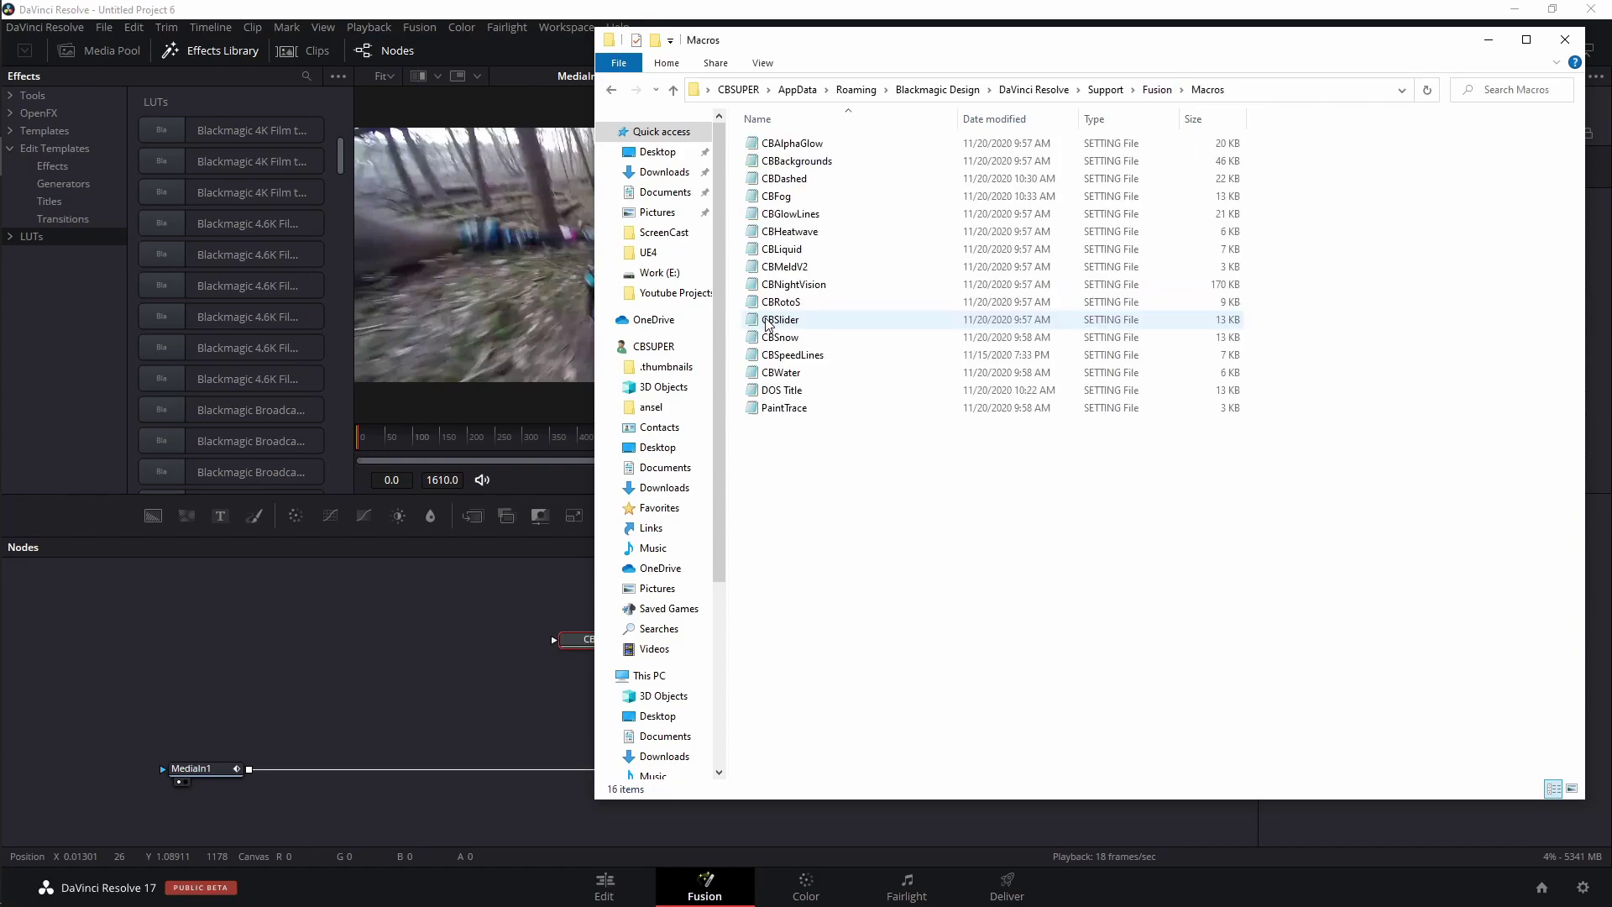
double_click(777, 198)
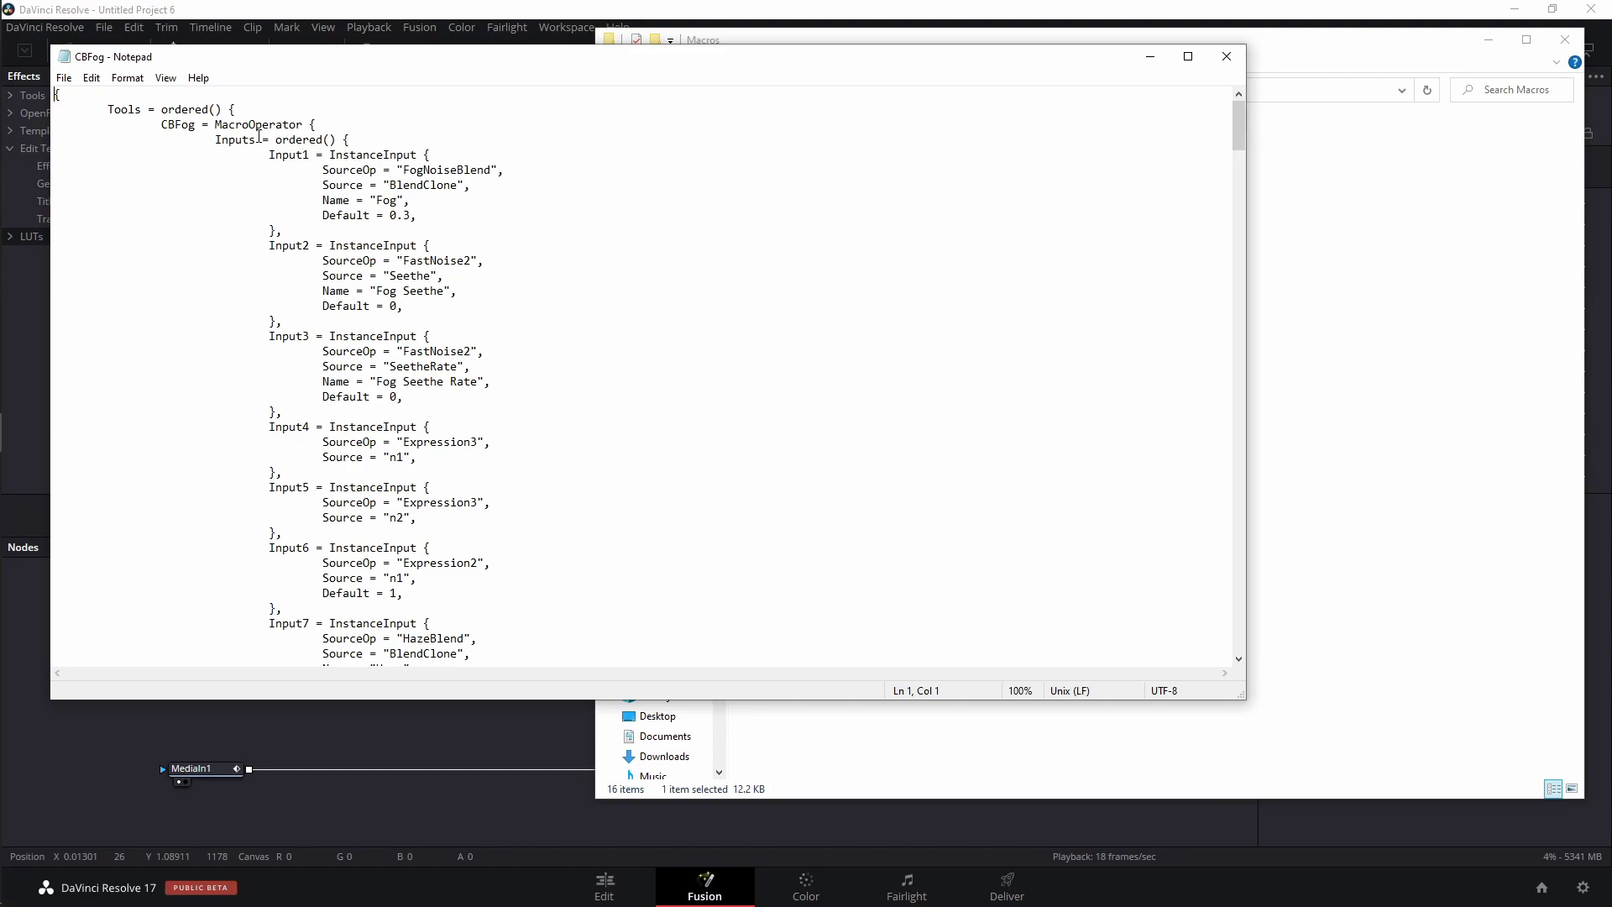
Step: Change MacroOperator to GroupOperator in the CBFog code and save the file
left_click_drag(251, 125, 215, 124)
type("Group")
left_click(64, 77)
left_click(100, 155)
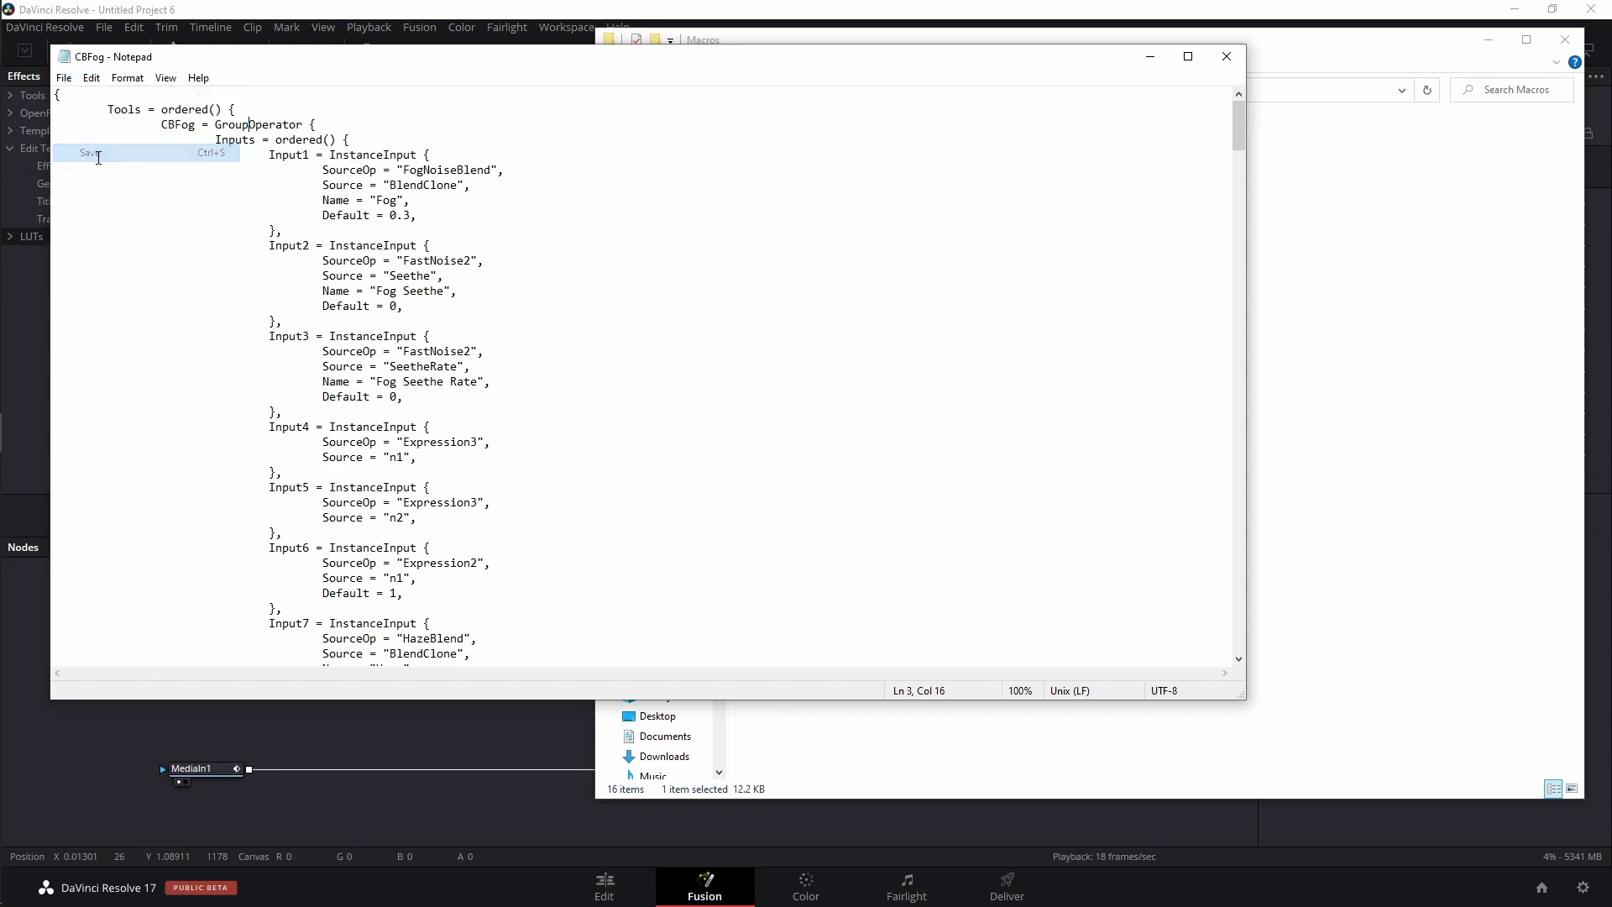
Step: Close Notepad, return to Resolve, and delete the old CBFog node
left_click(1226, 56)
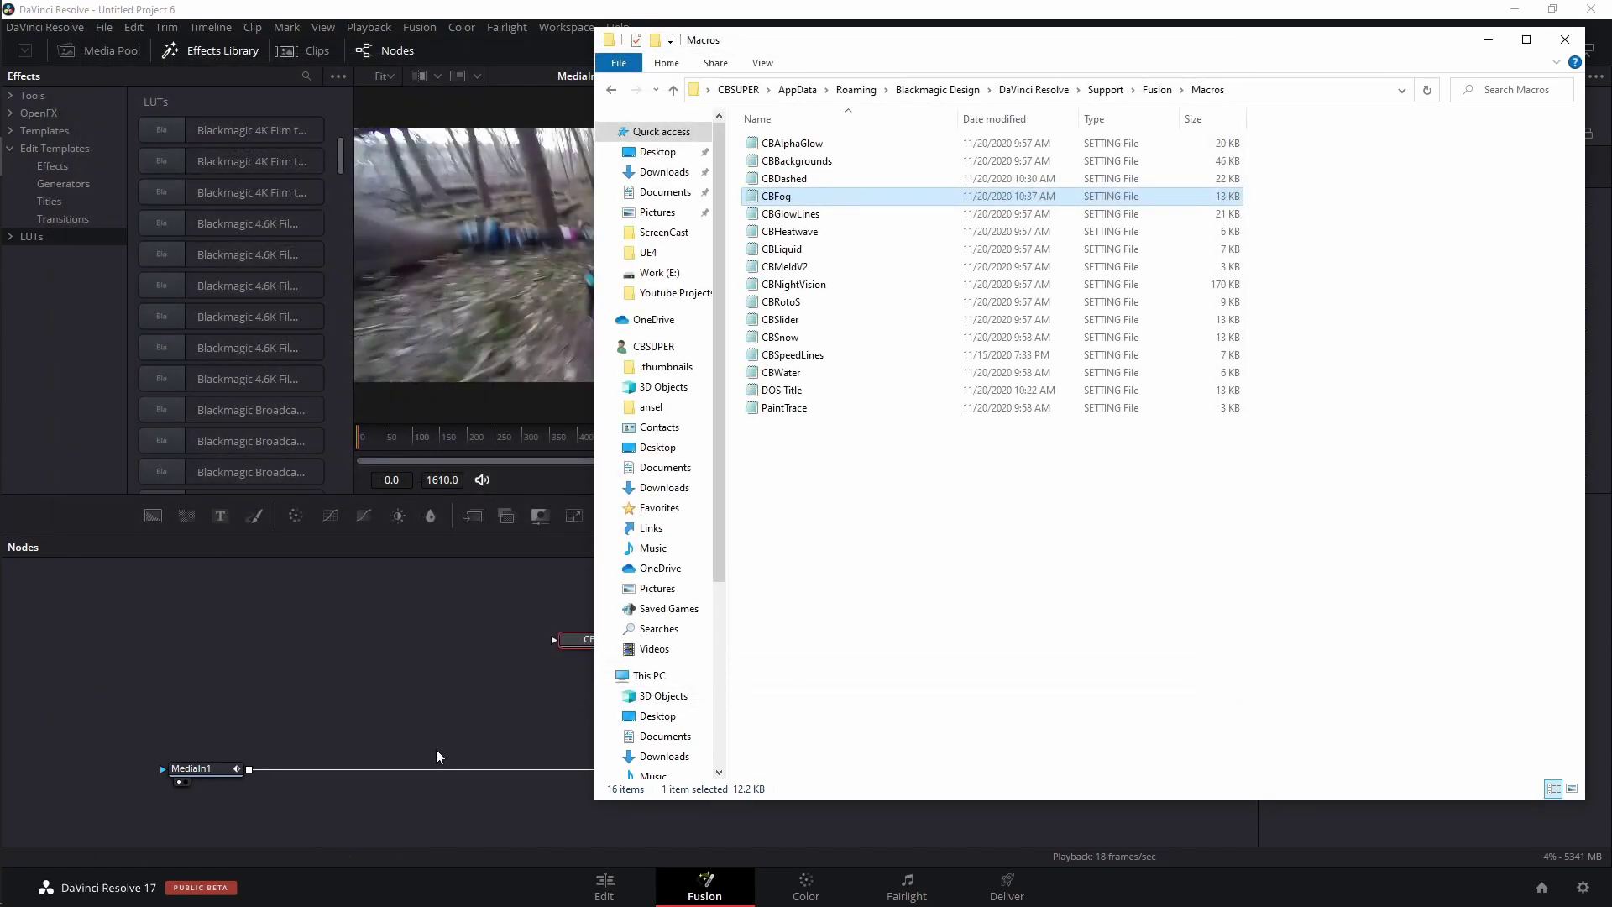
left_click(407, 597)
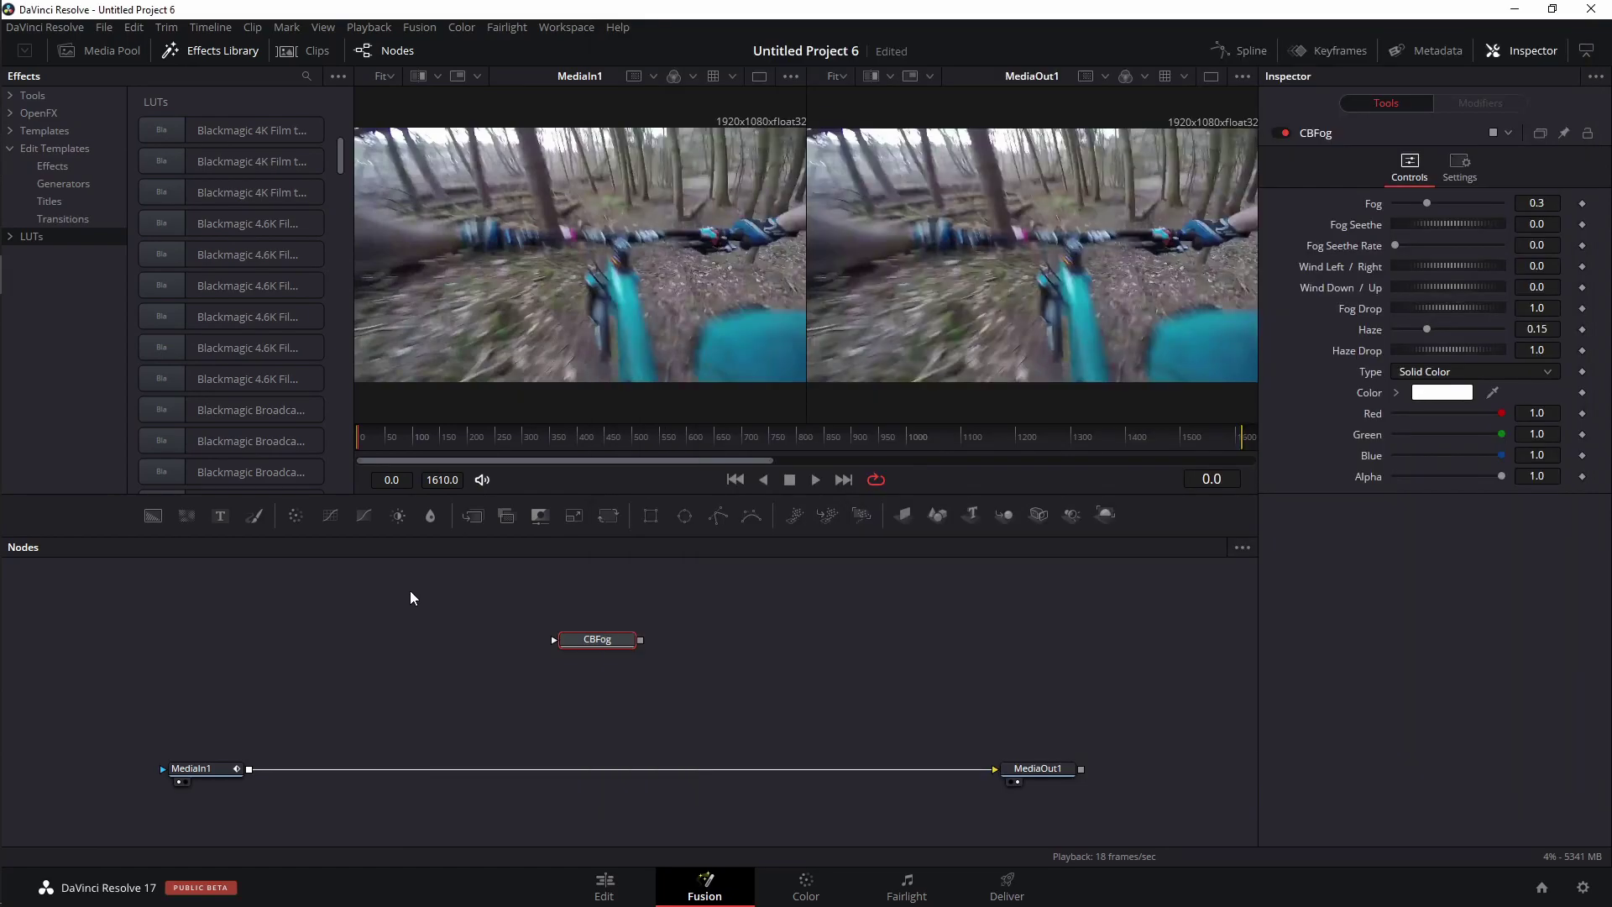
left_click_drag(421, 619, 450, 614)
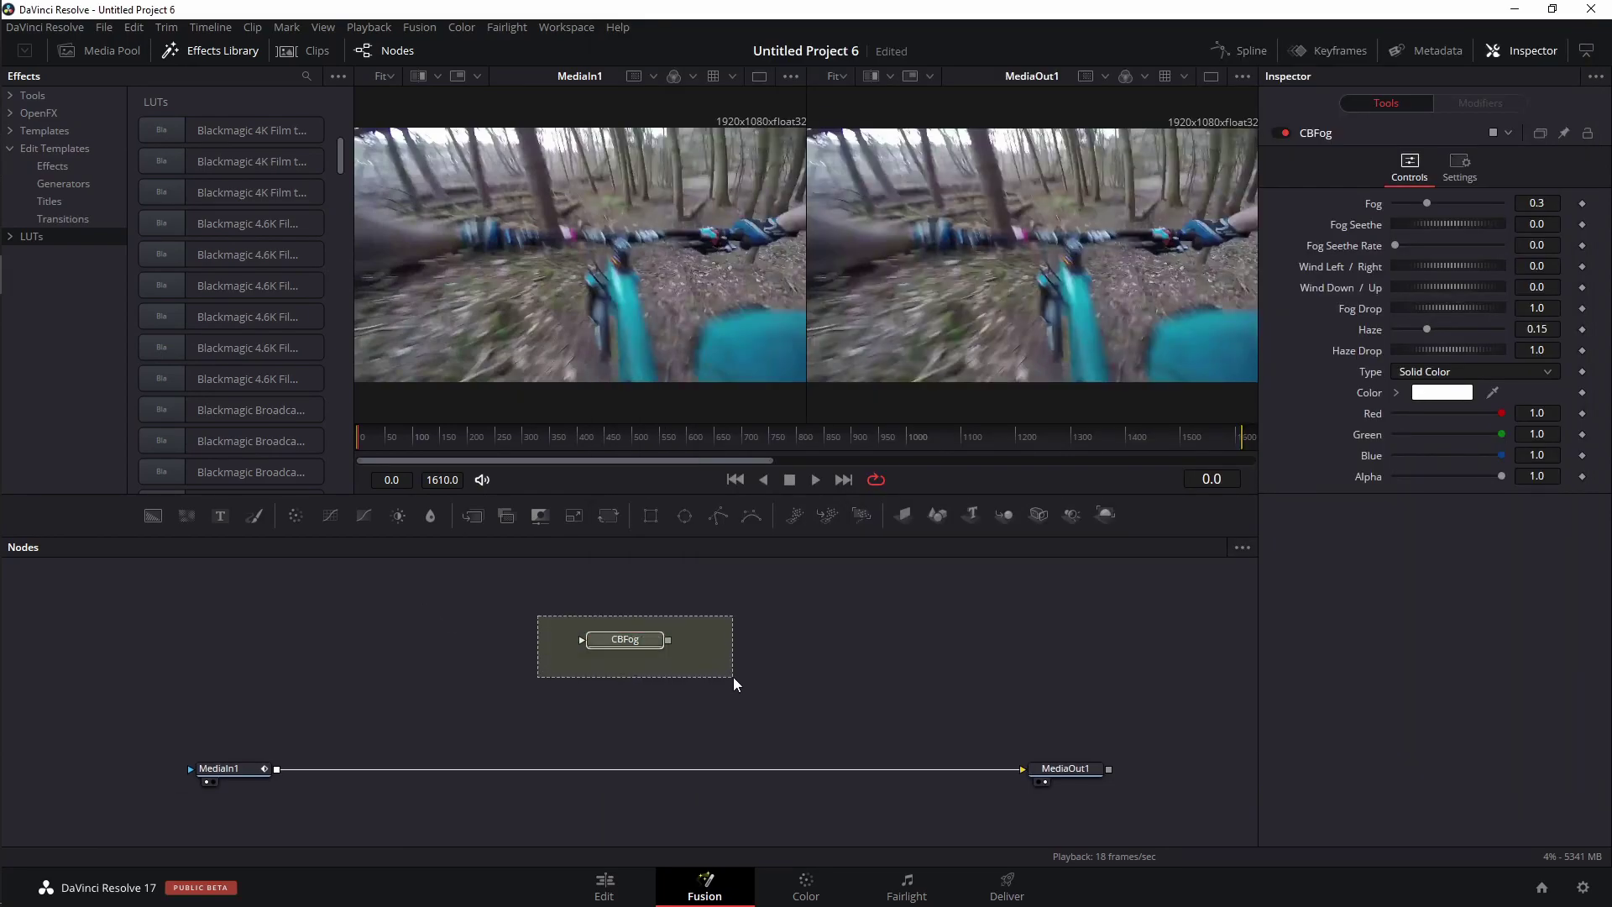
key("Delete")
Step: Add the updated CBFog macro to the graph as a new node
key("shift+space")
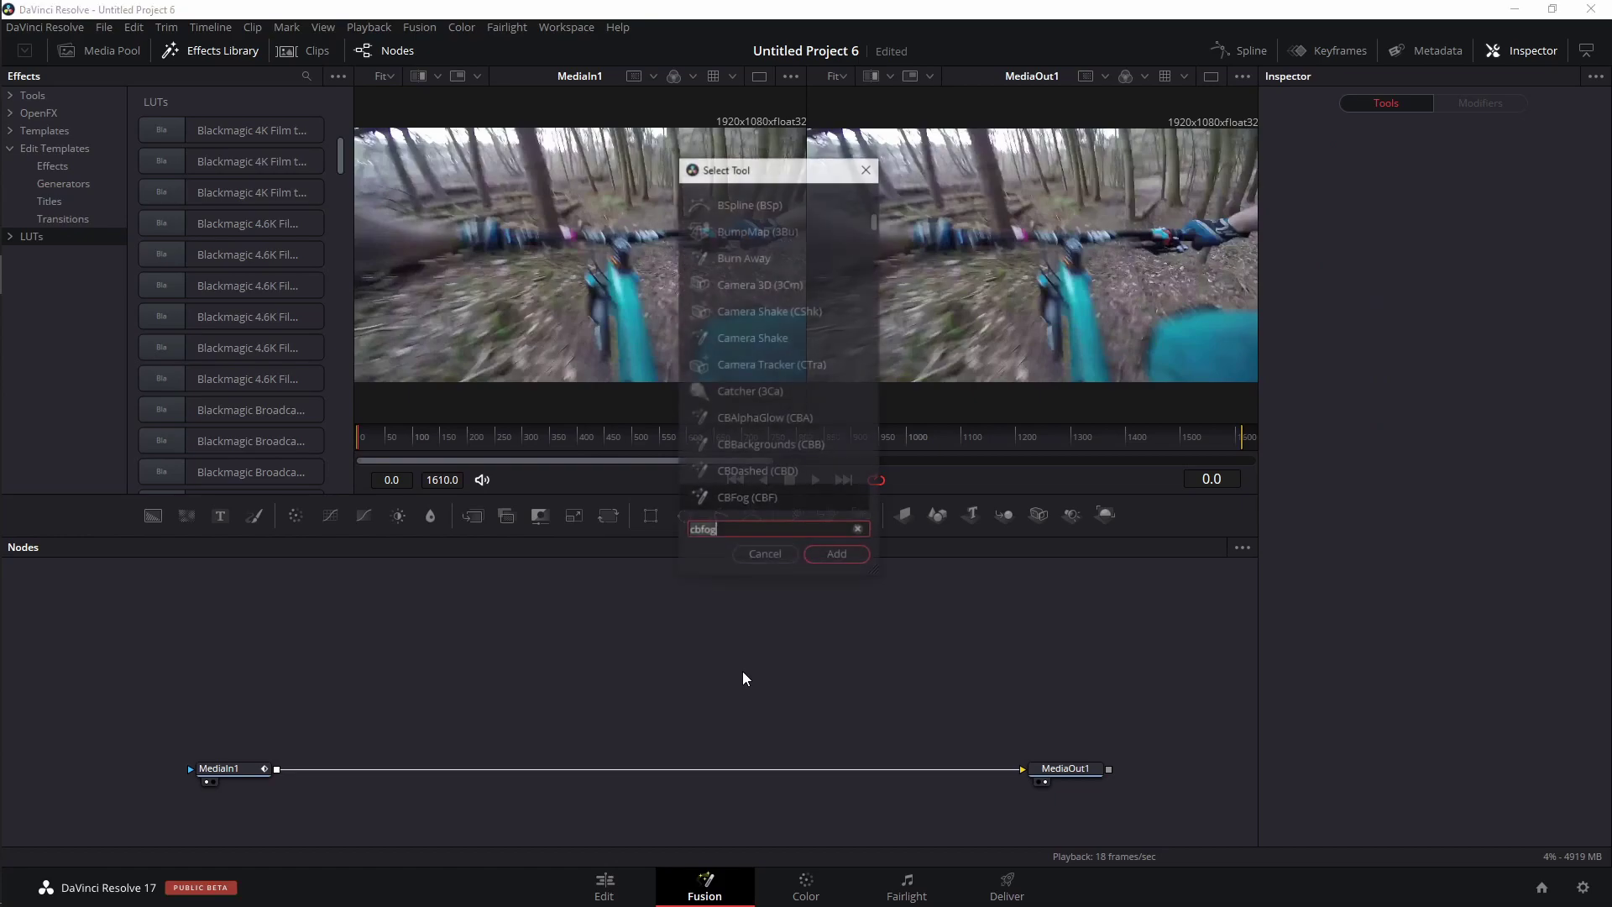
key("Return")
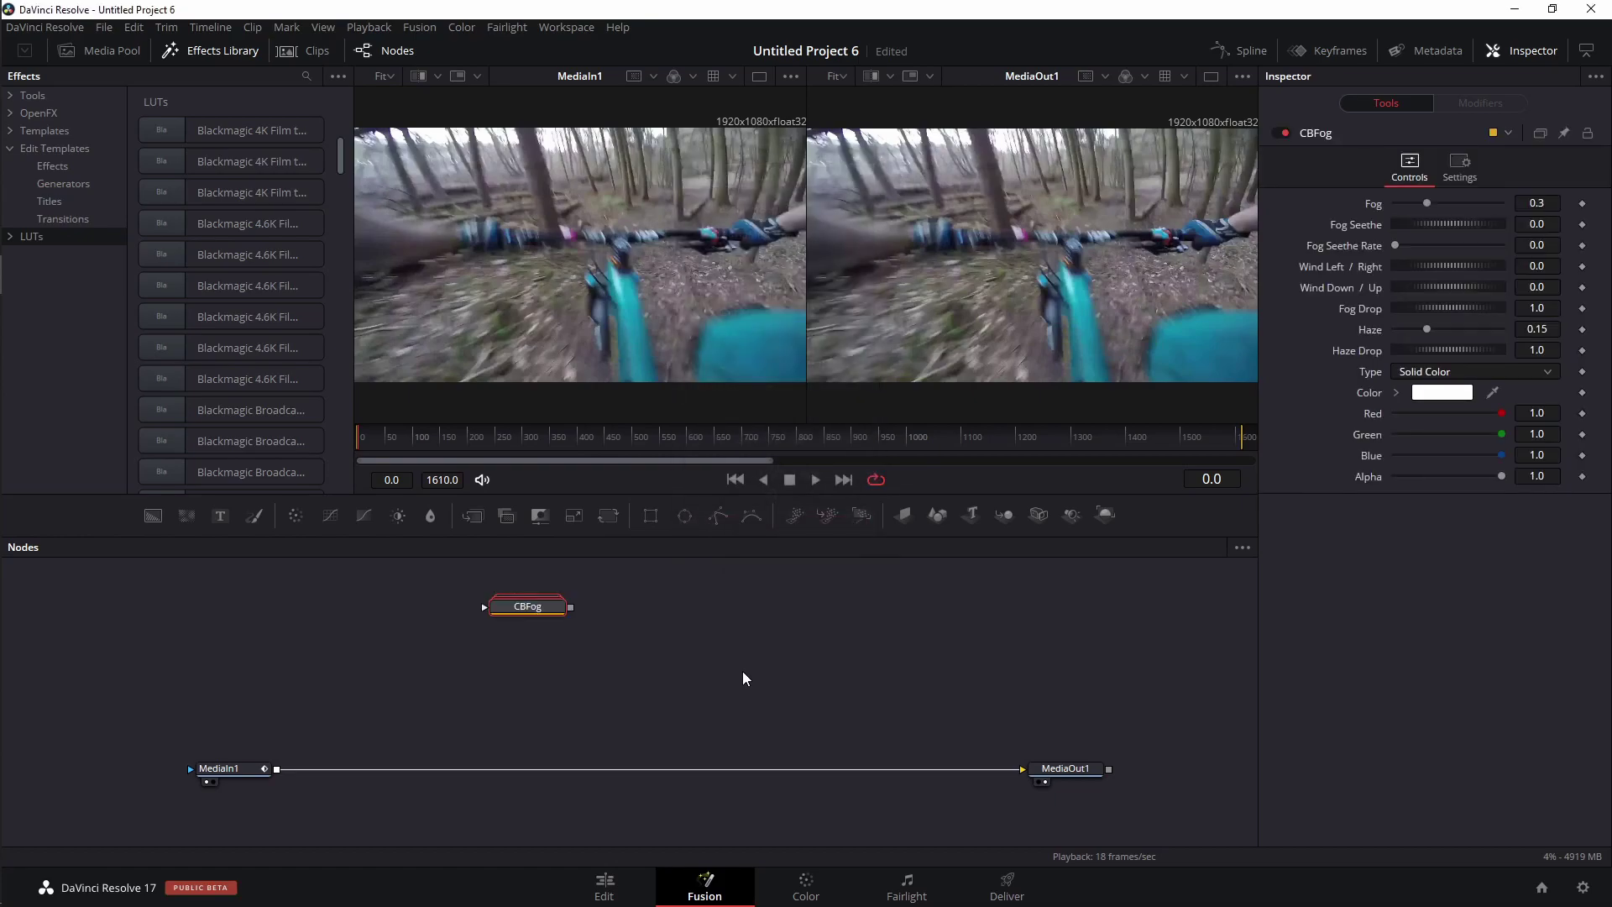
scroll(626, 739, "up", 2)
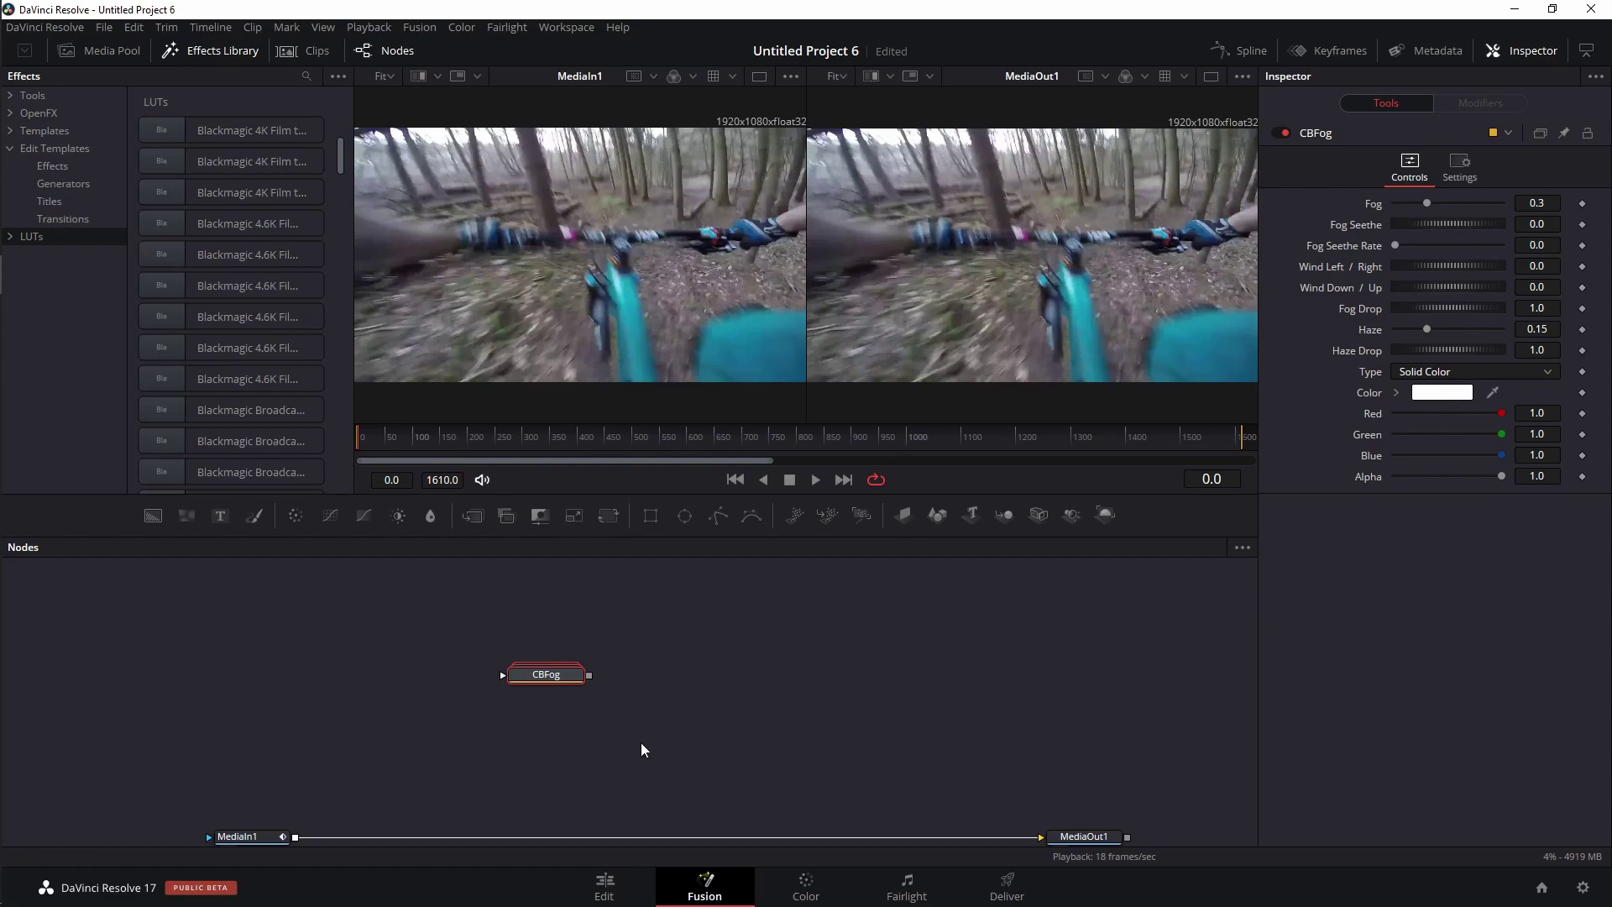
Step: Expand the CBFog group and reposition its internal Color node
double_click(546, 674)
left_click_drag(601, 666, 927, 663)
left_click_drag(774, 594, 701, 661)
Step: Frame the whole CBFog group and nudge the MaskInput node slightly right and down
scroll(910, 674, "down", 5)
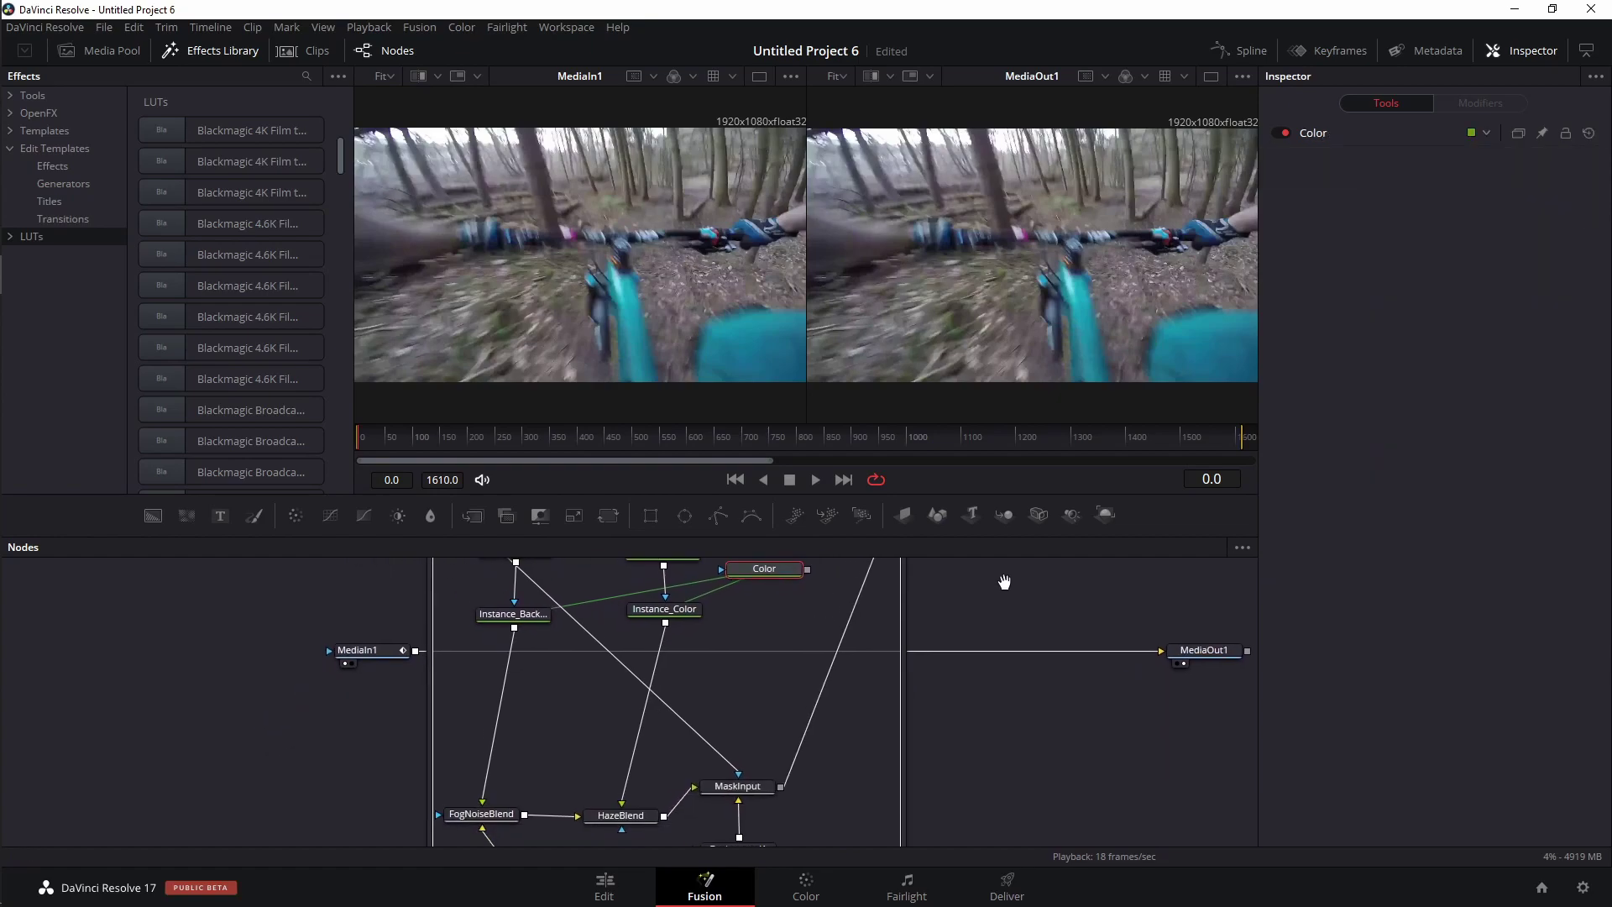
scroll(754, 698, "down", 2)
scroll(731, 699, "down", 2)
left_click_drag(879, 714, 852, 734)
left_click(669, 593)
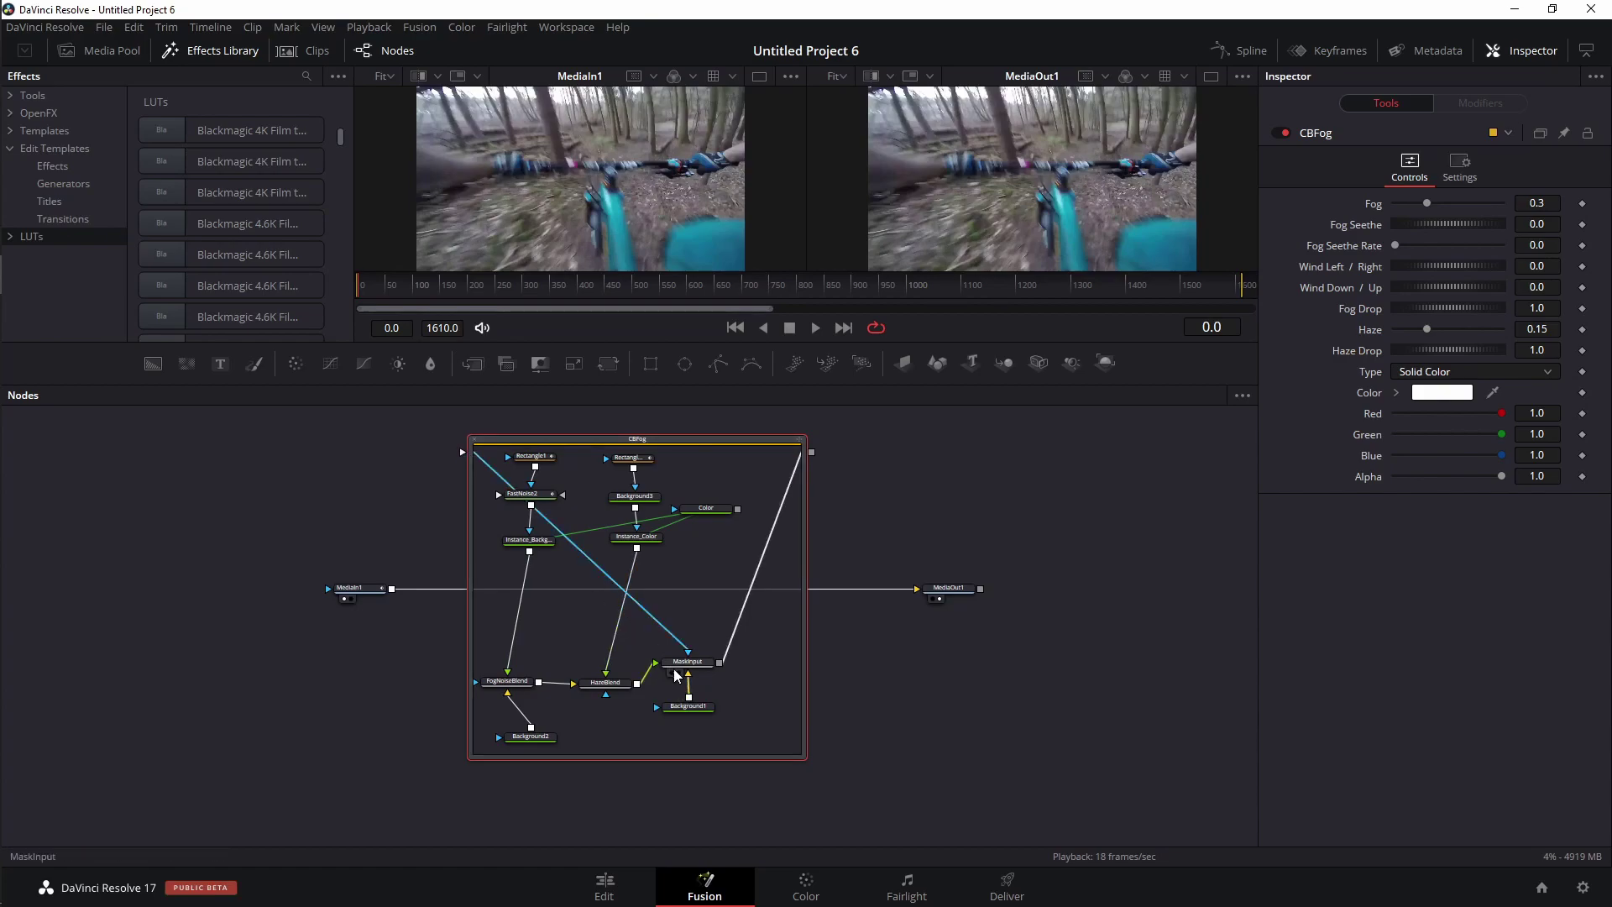
left_click_drag(677, 680, 706, 714)
Step: Box-select Background1 below MaskInput and delete it, leaving MaskInput's lower input empty
left_click(717, 669)
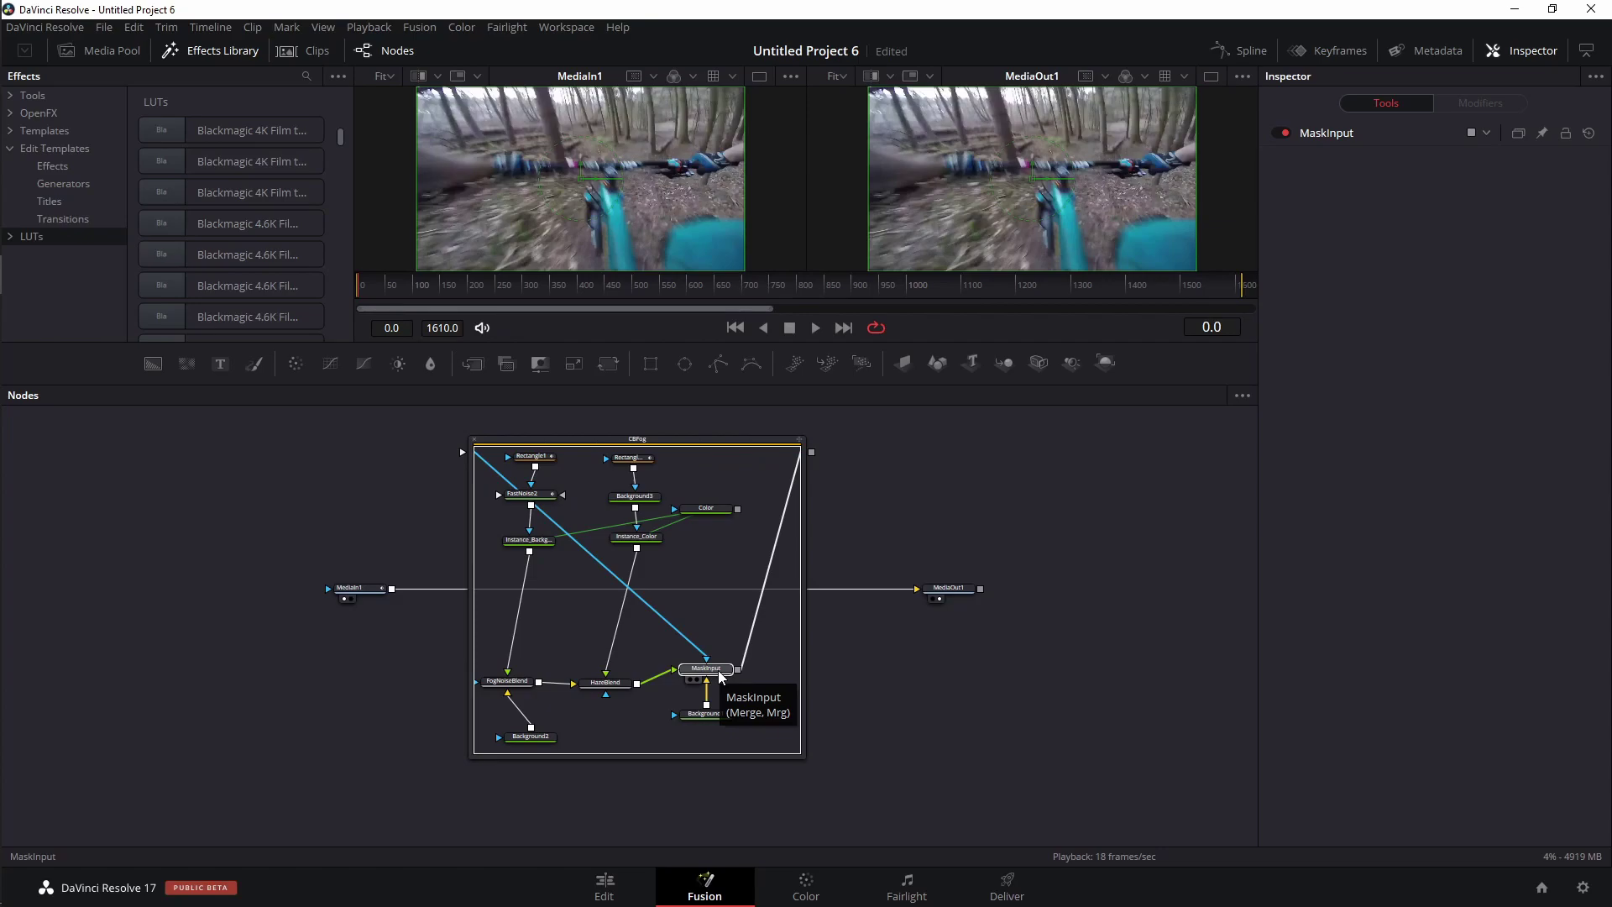
left_click(718, 725)
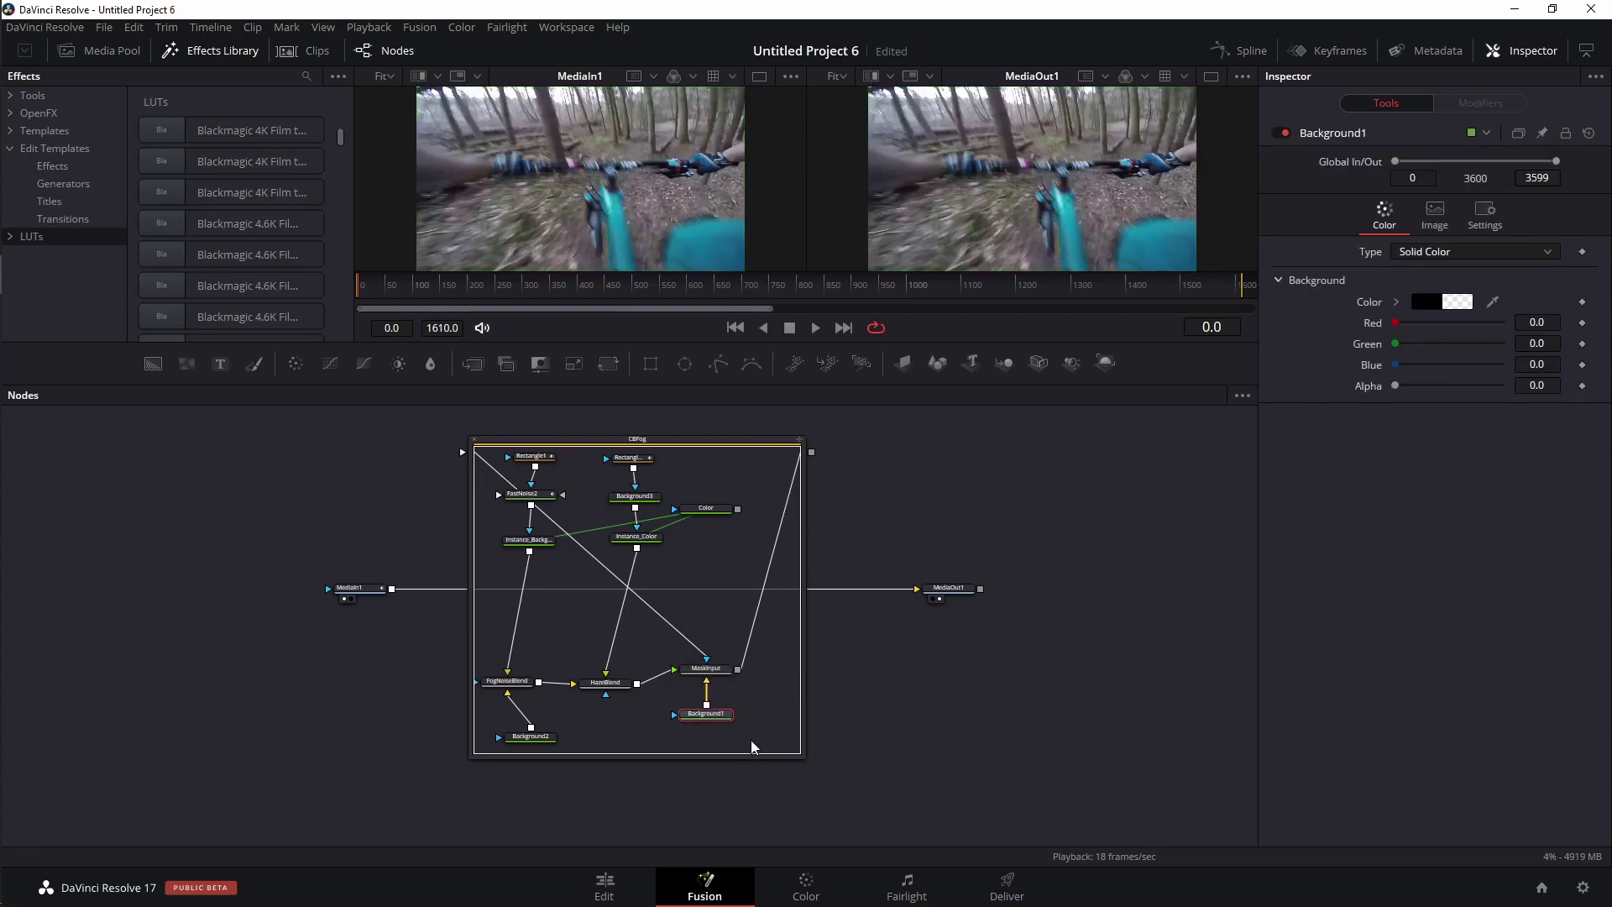
left_click_drag(751, 741, 666, 713)
key("Delete")
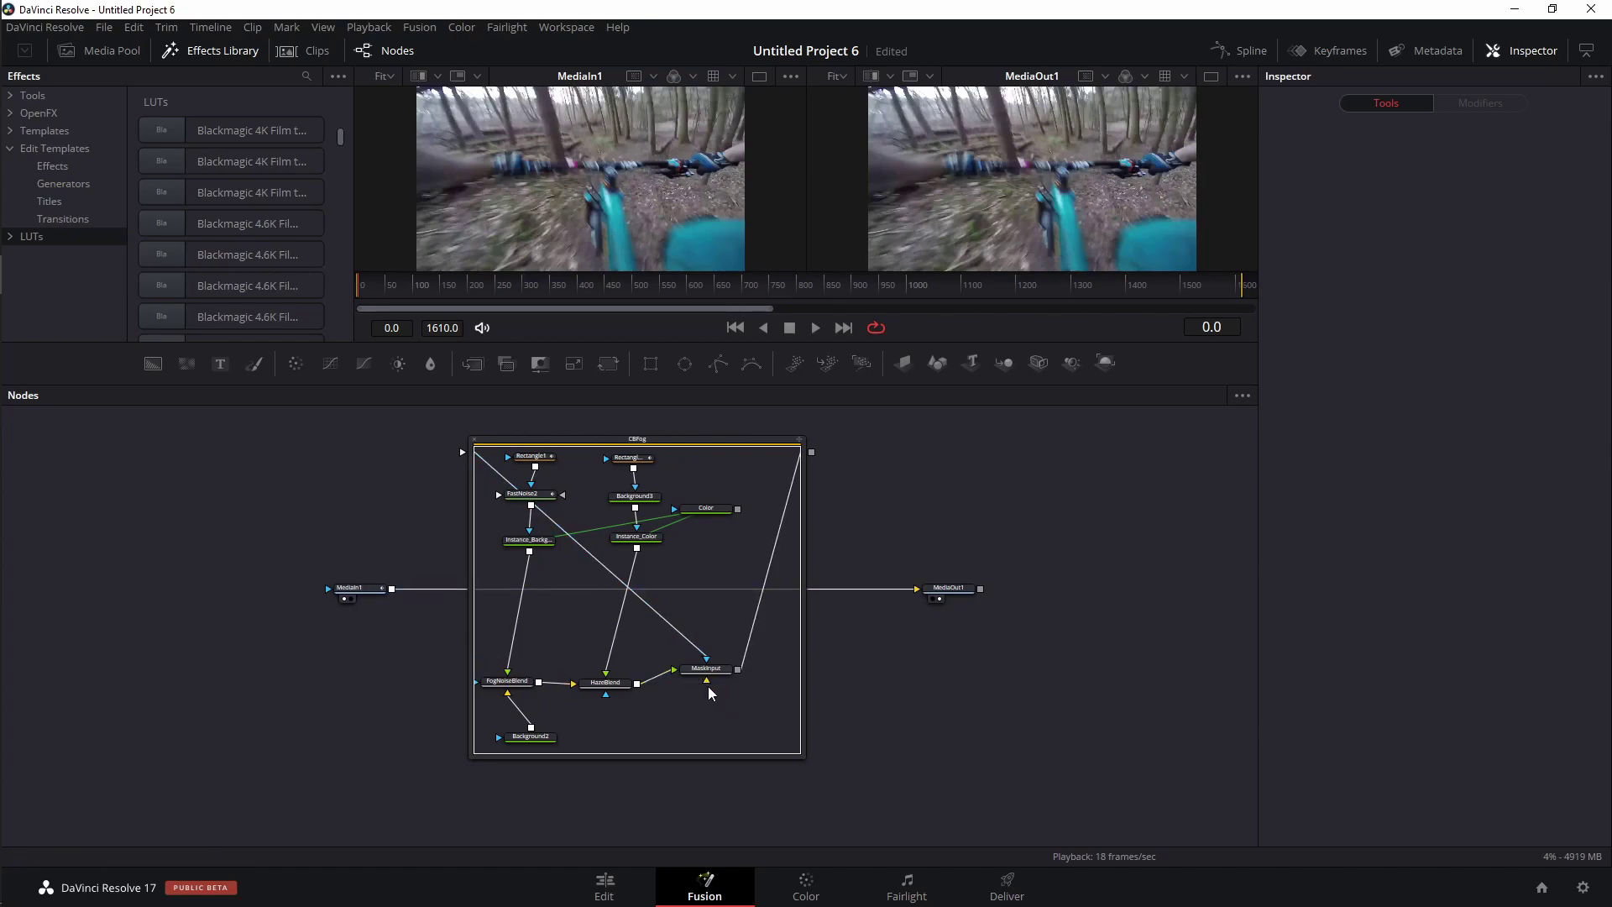
Step: Choose Macro > CBFog from the group's context menu to open the Macrofesto editor
left_click(685, 443)
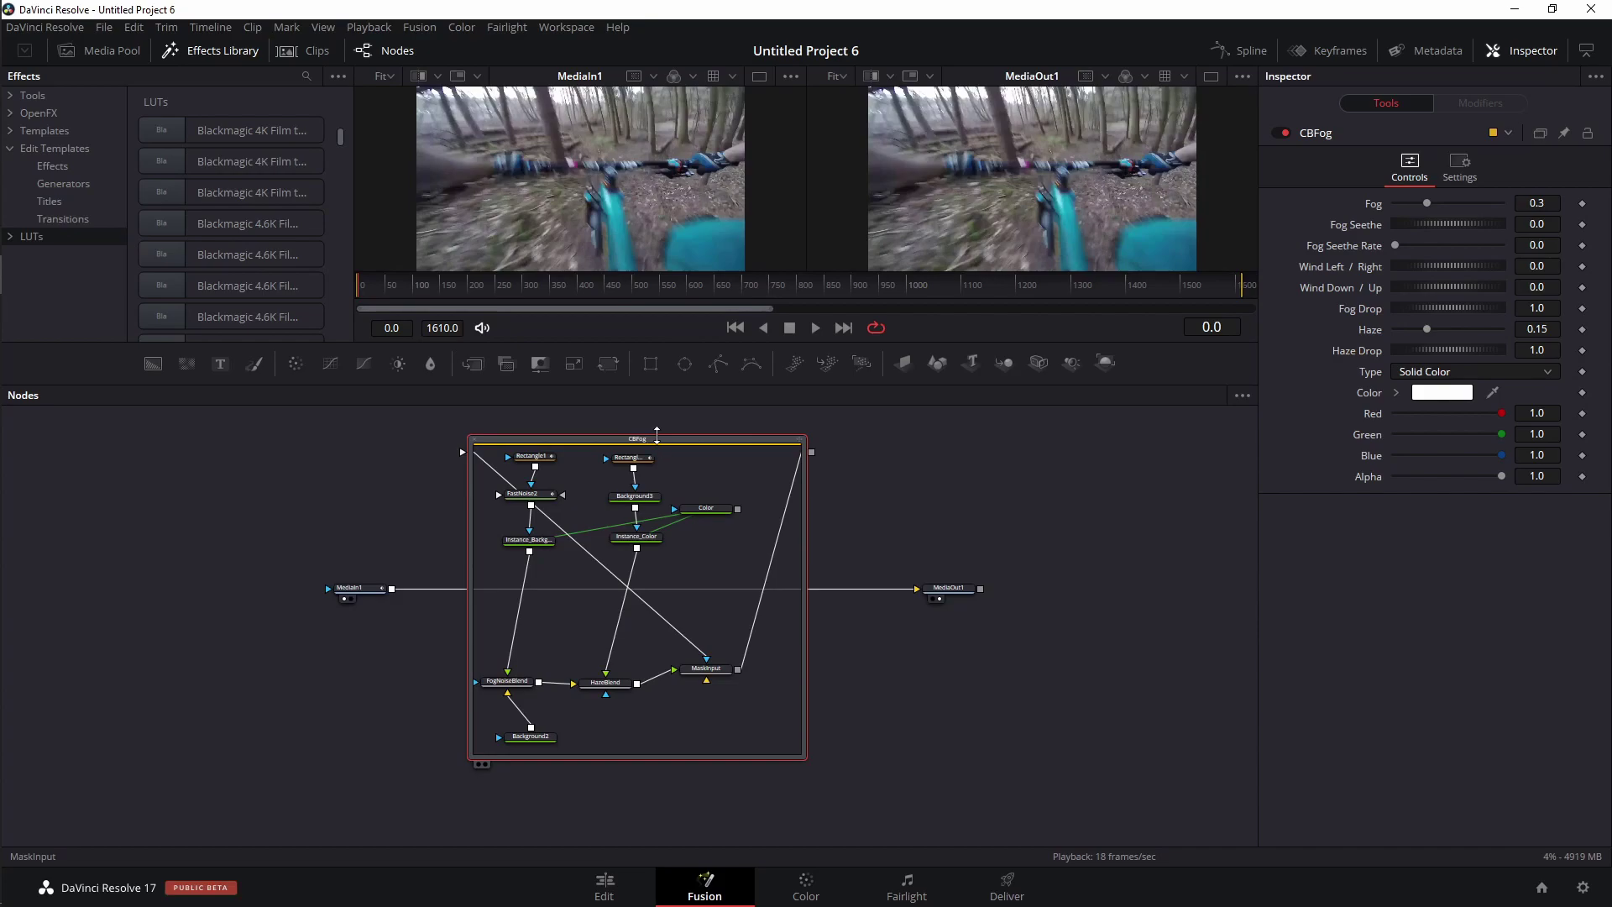
right_click(661, 449)
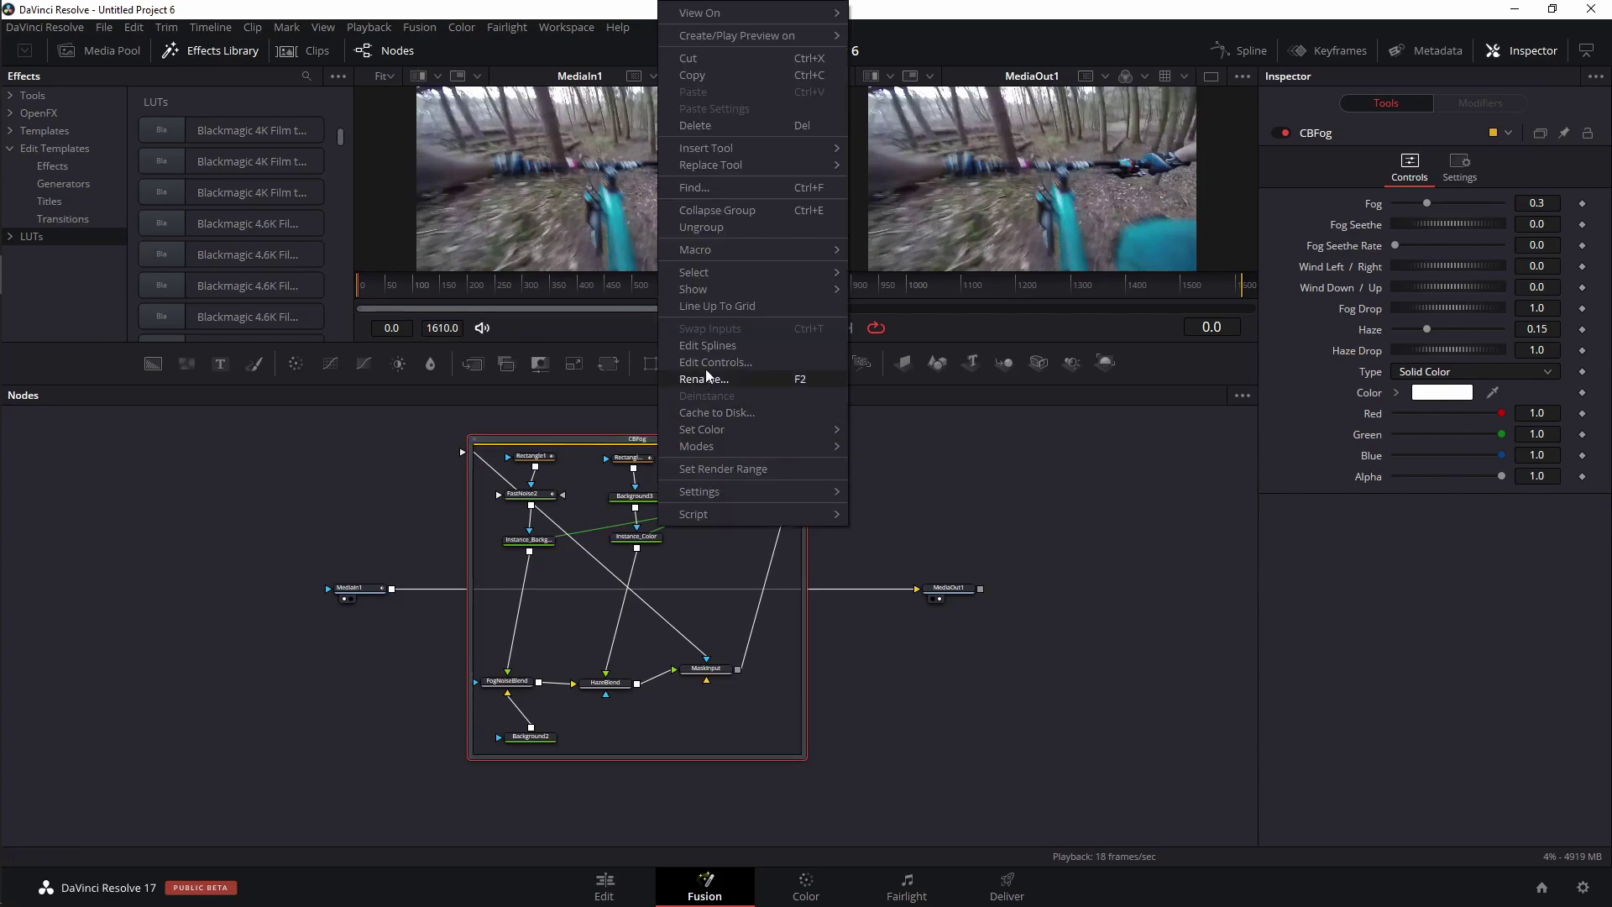
mouse_move(693, 255)
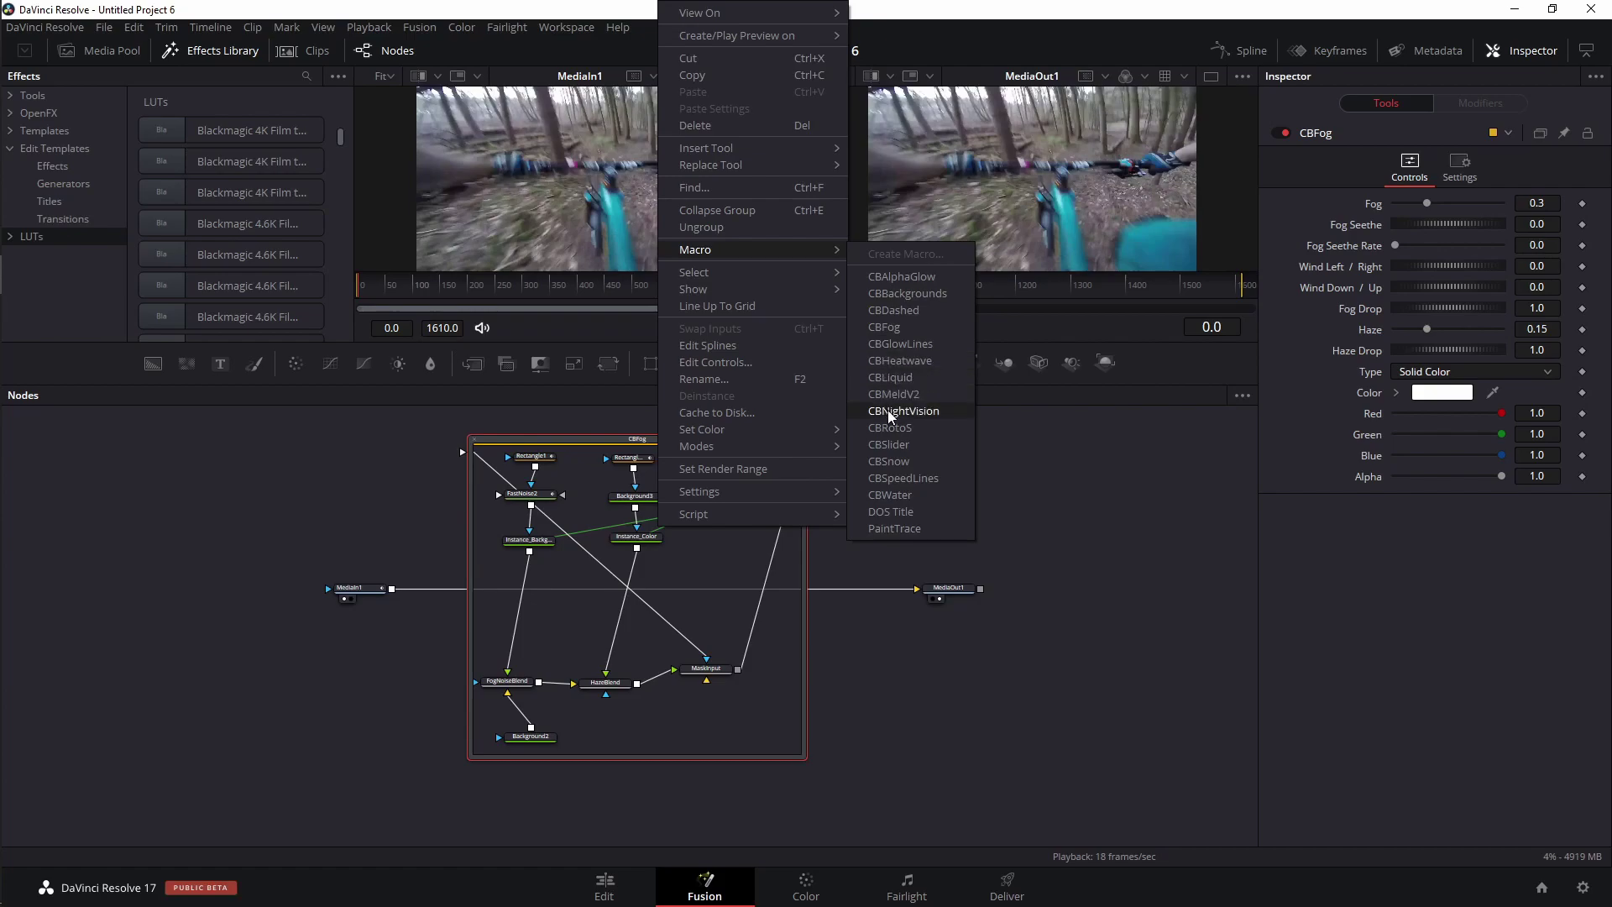
left_click(886, 330)
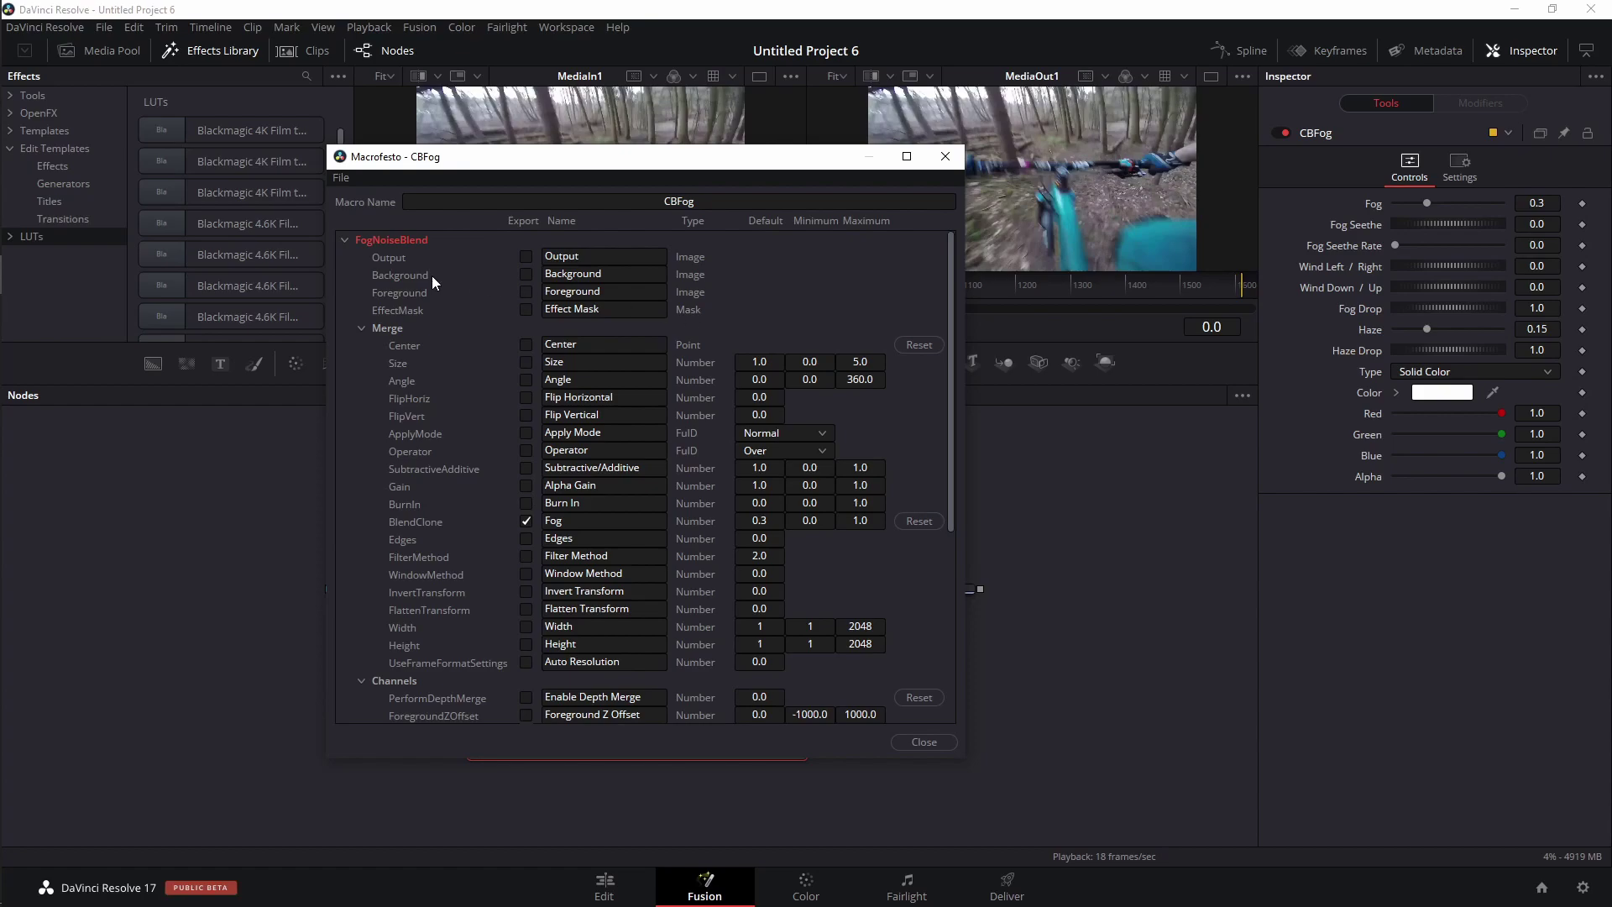
Step: Export MaskInput's Background input on the macro and rename it MediaInput
left_click(345, 240)
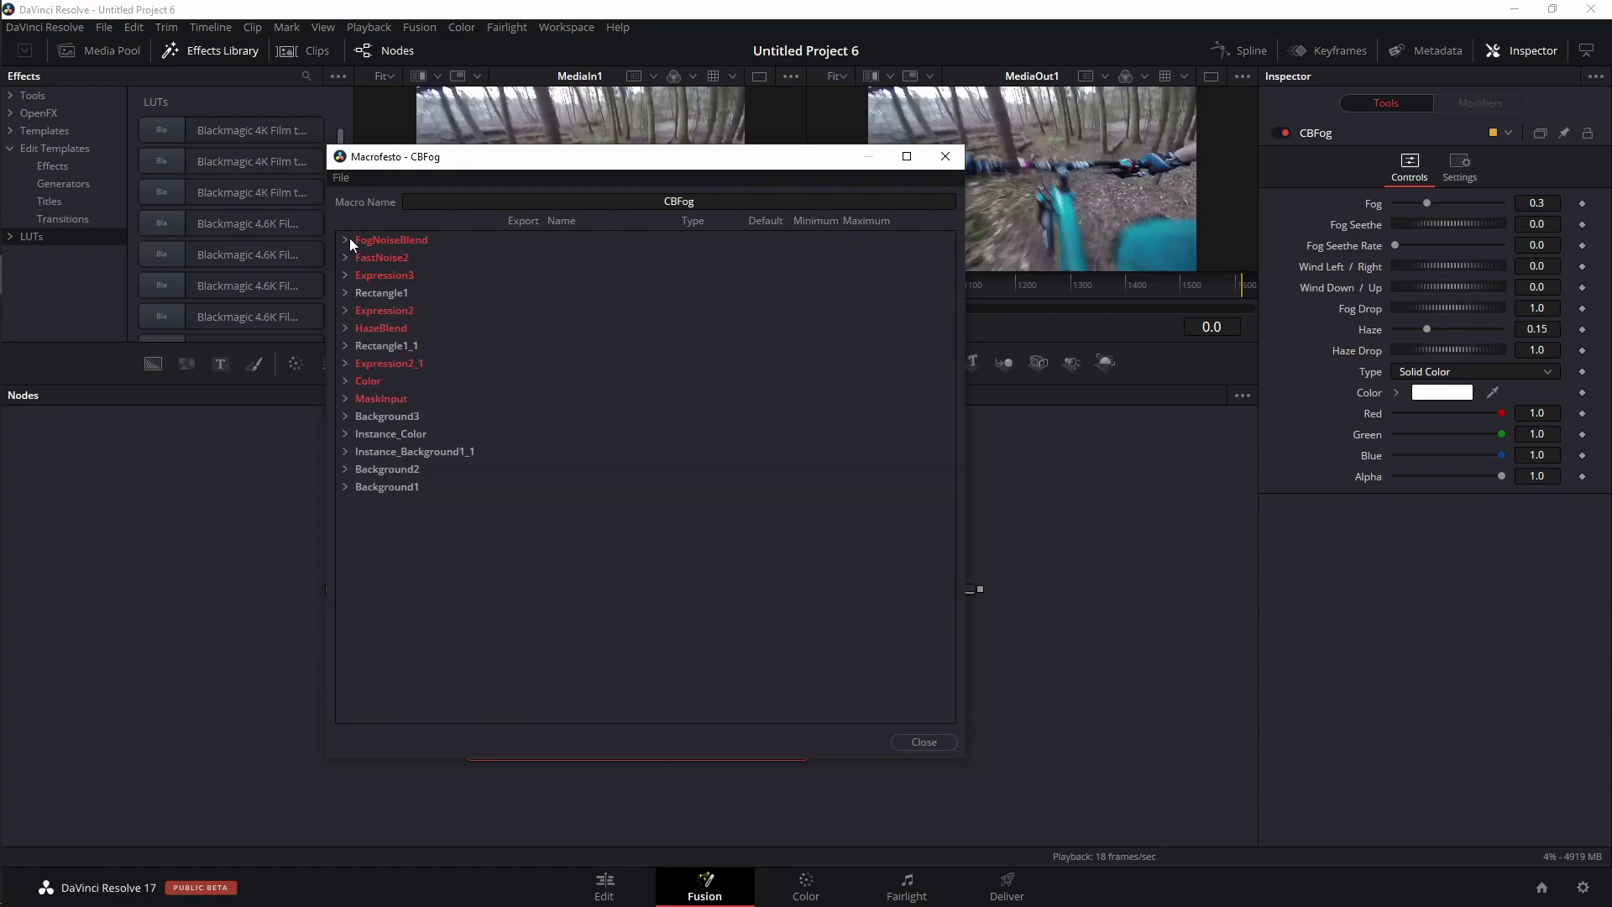
left_click_drag(522, 167, 221, 189)
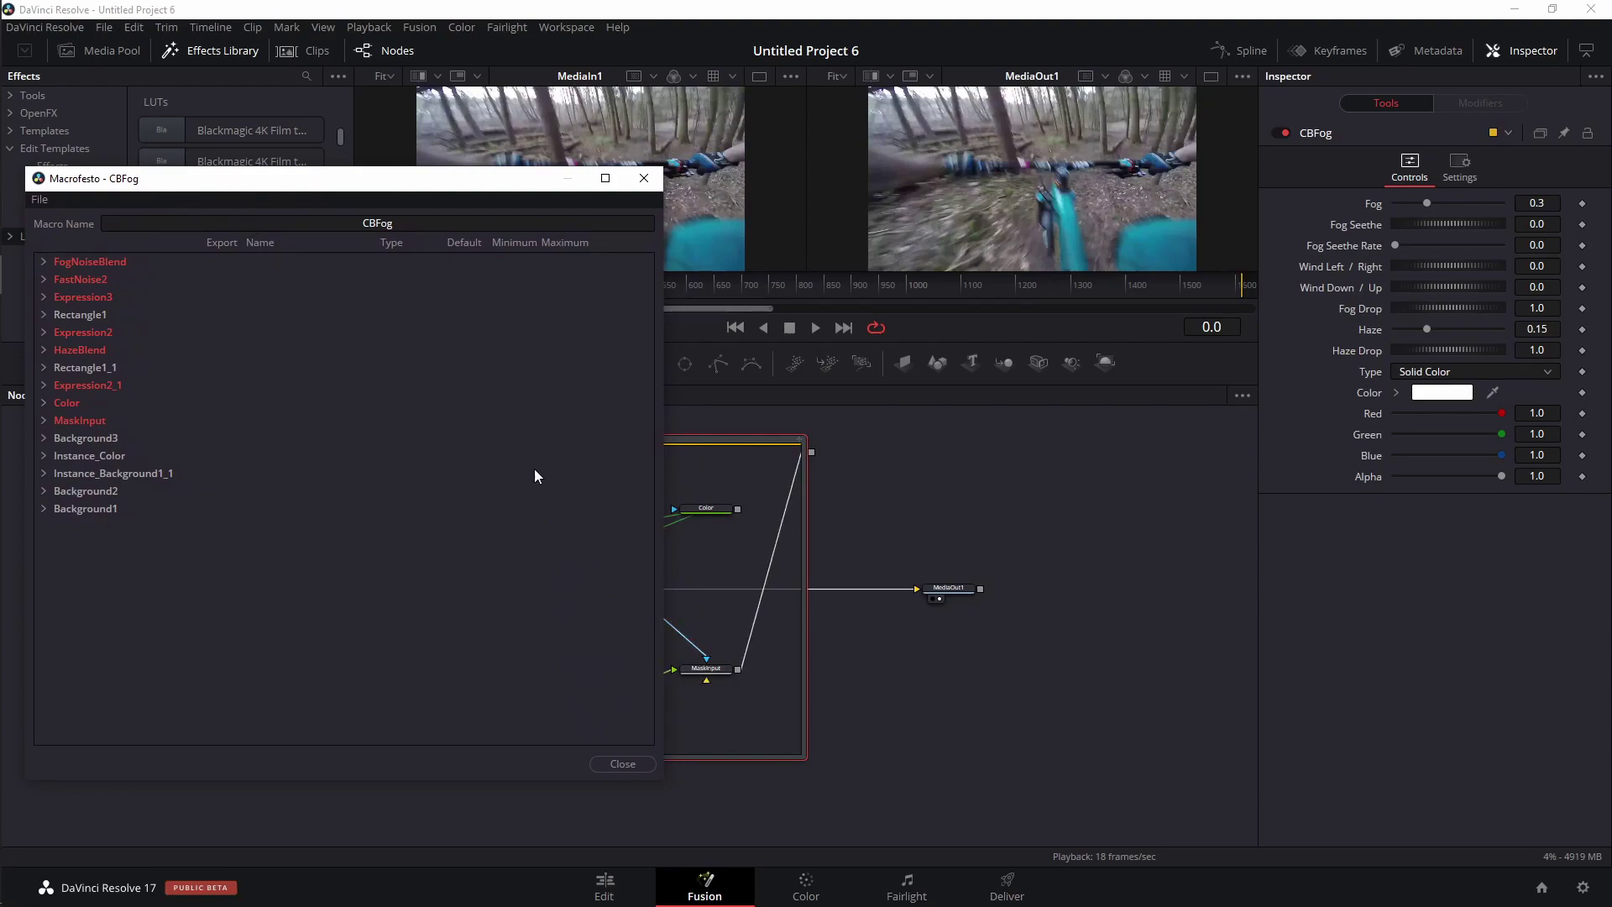
left_click_drag(400, 193, 751, 151)
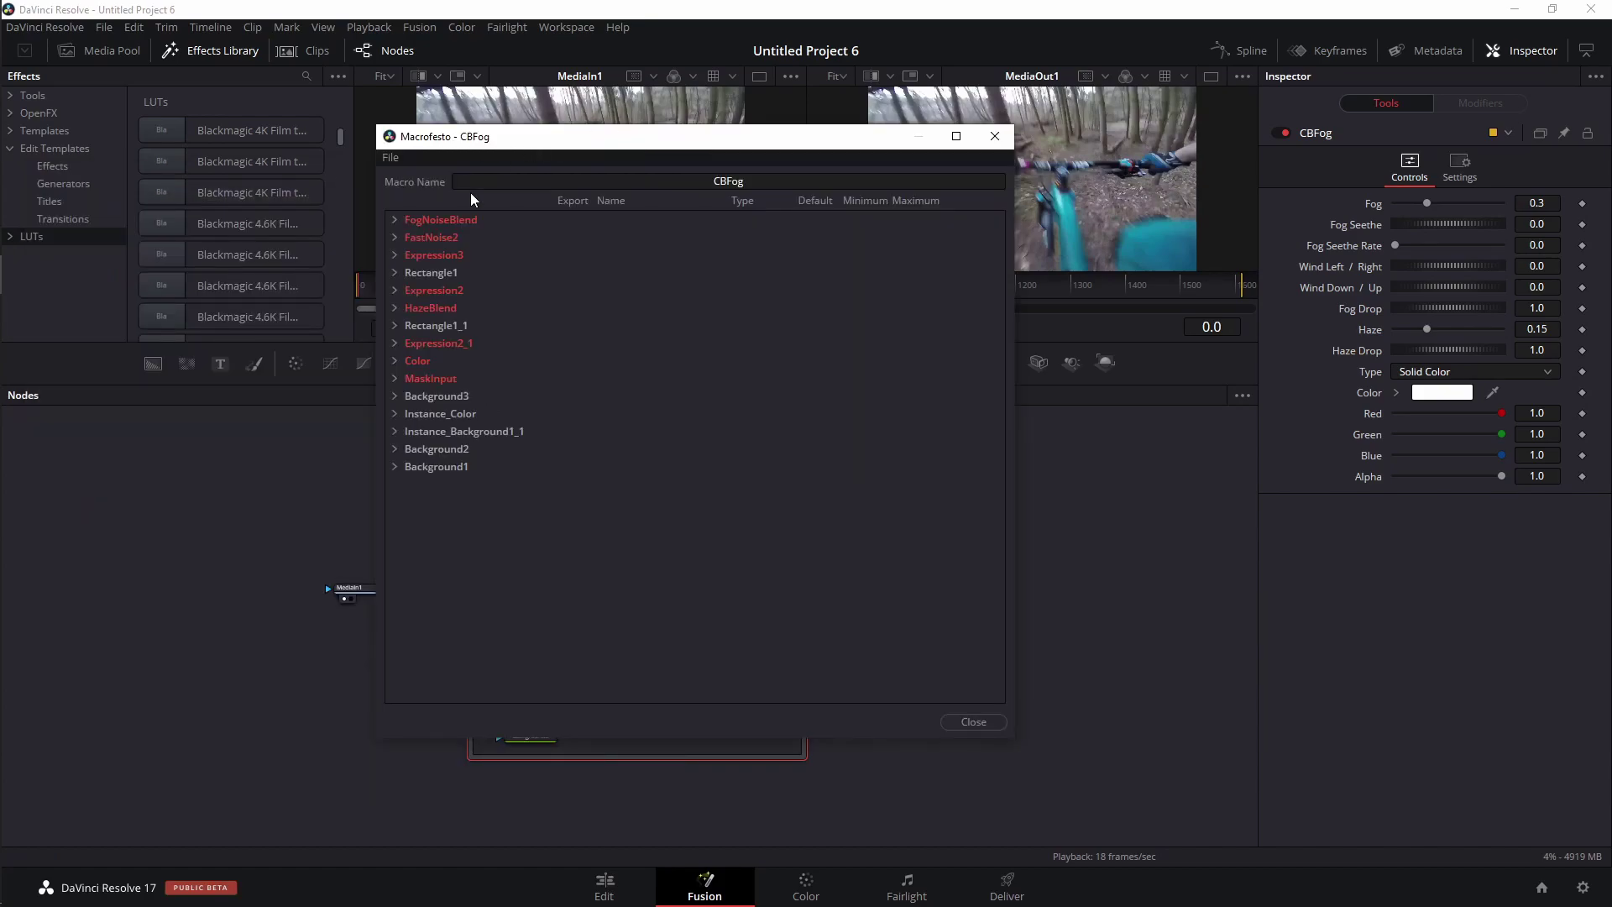
left_click(395, 378)
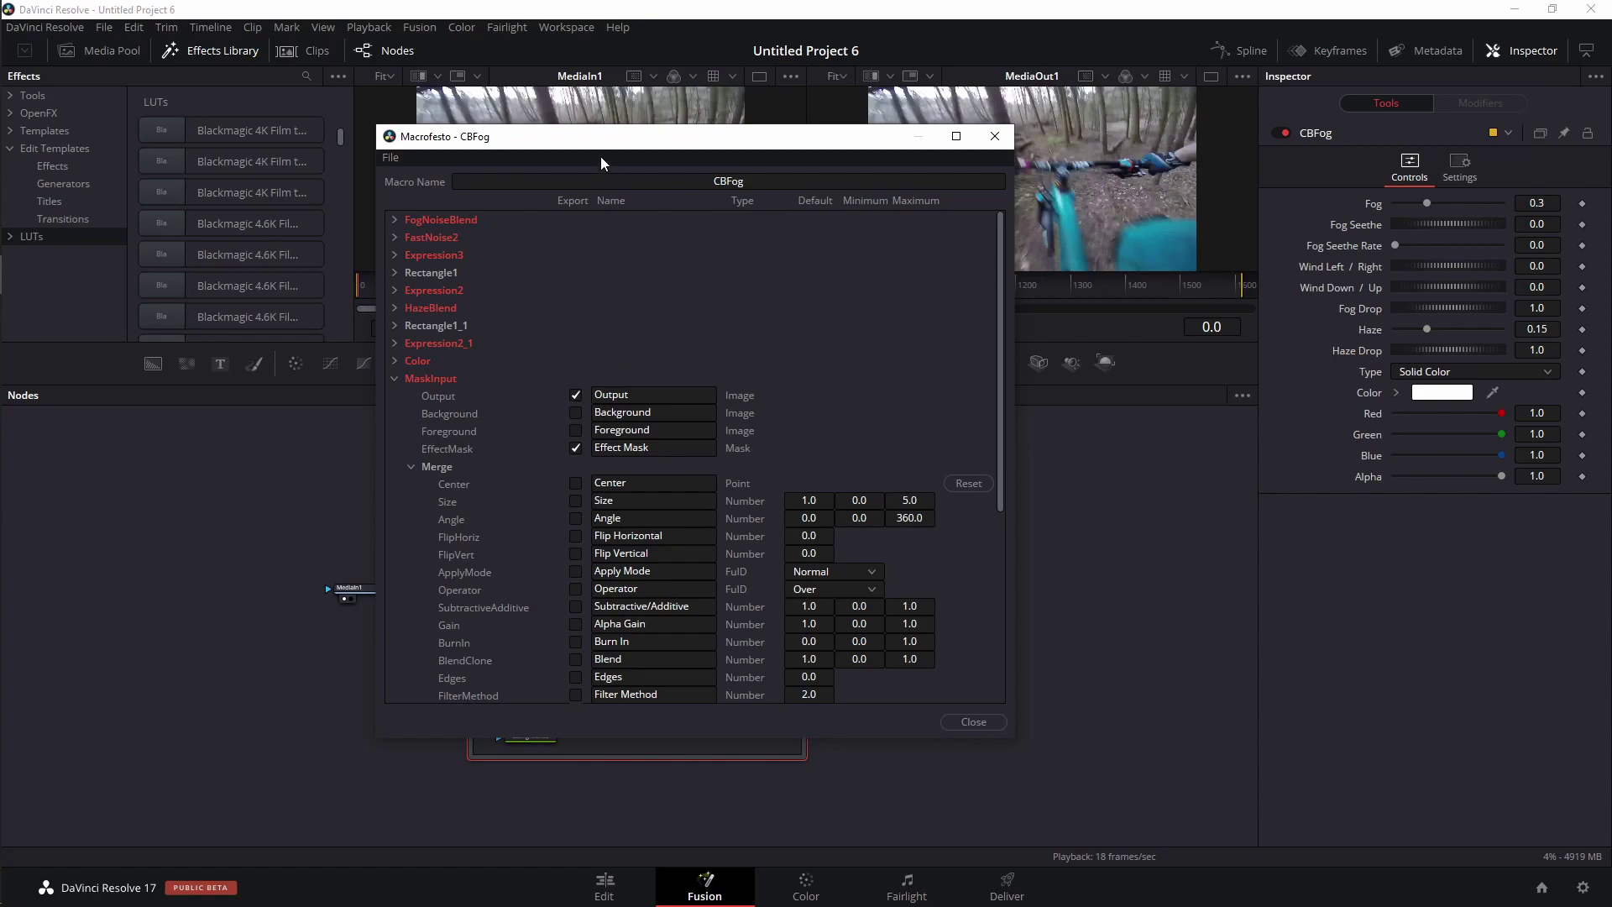
left_click_drag(588, 138, 1035, 131)
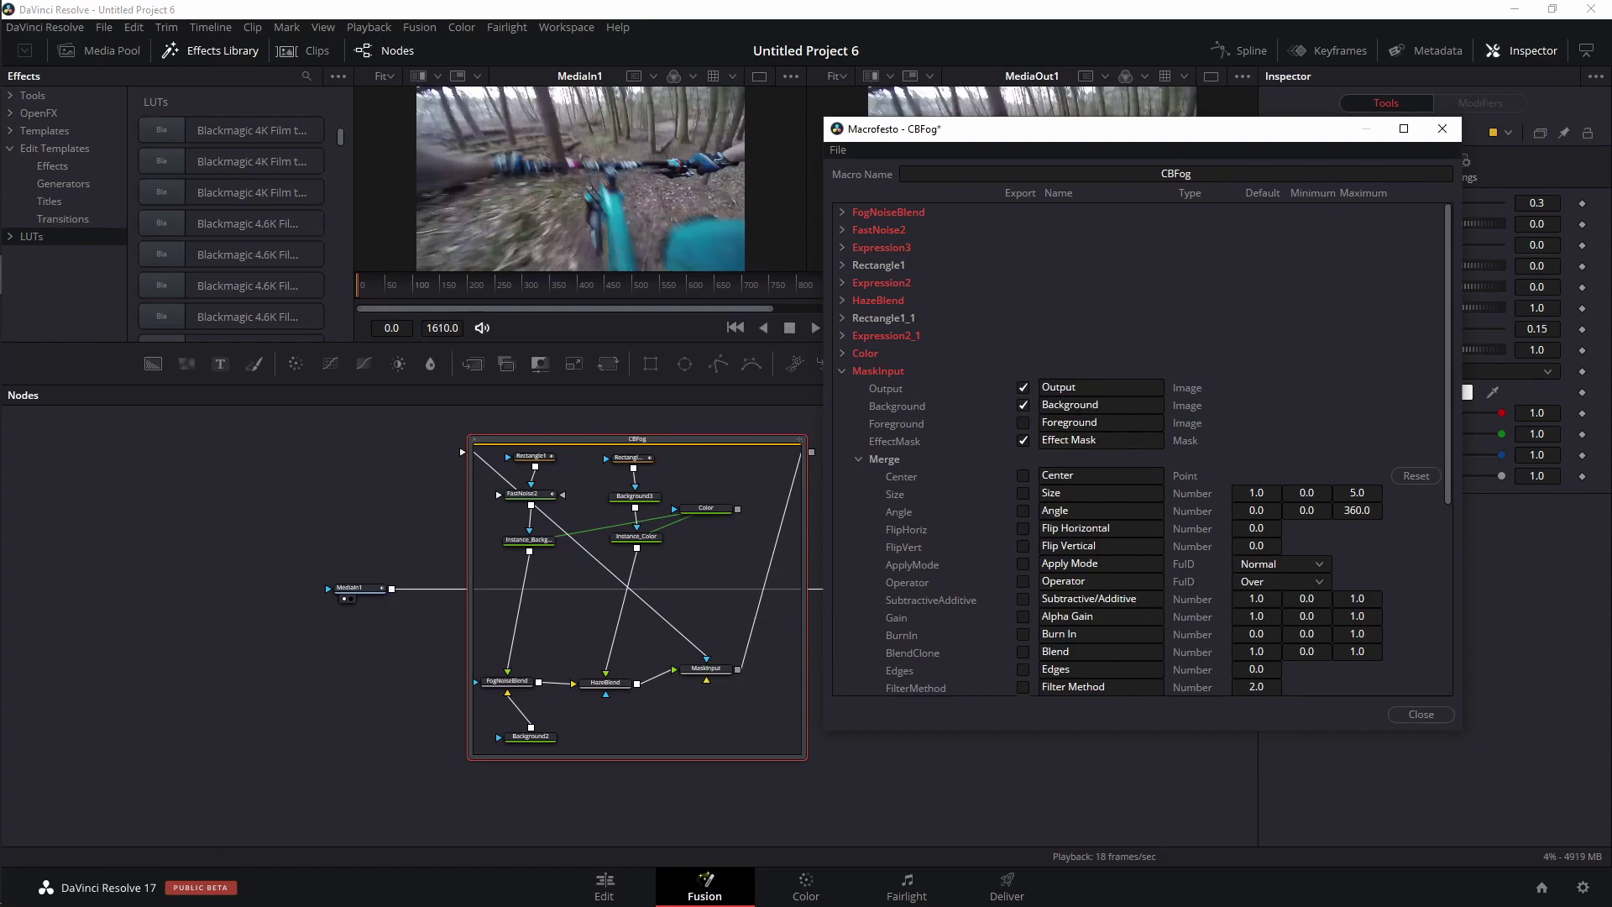
left_click(1024, 405)
key("Tab")
type("MediaInput")
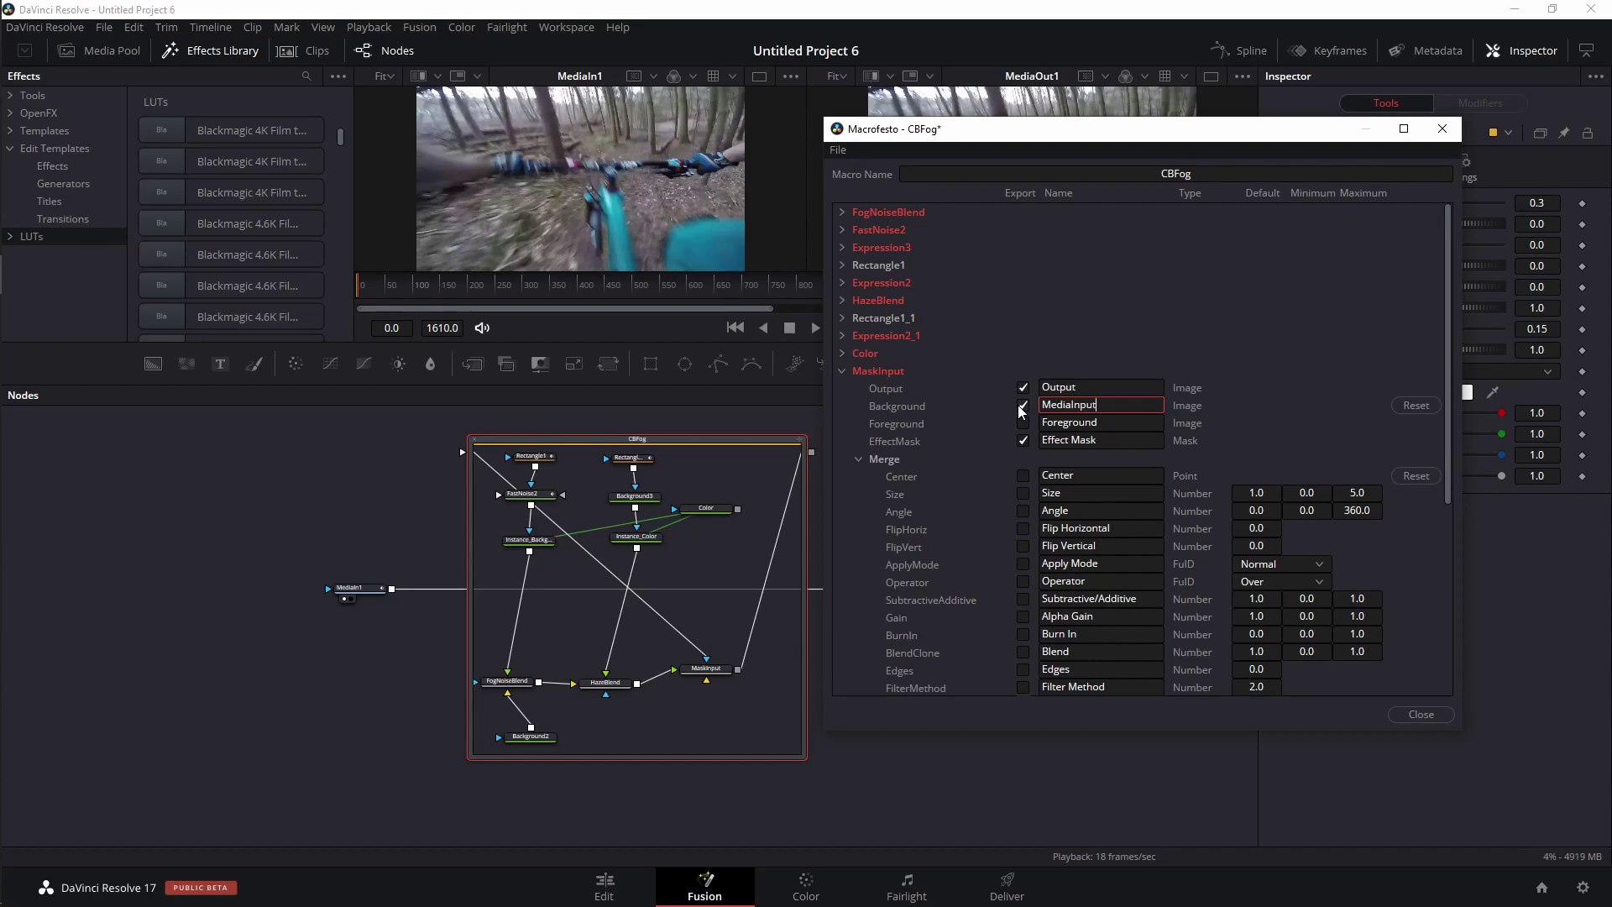
Step: Close the macro editor saving changes, then reopen the CBFog file from Macros in Notepad
left_click(1422, 714)
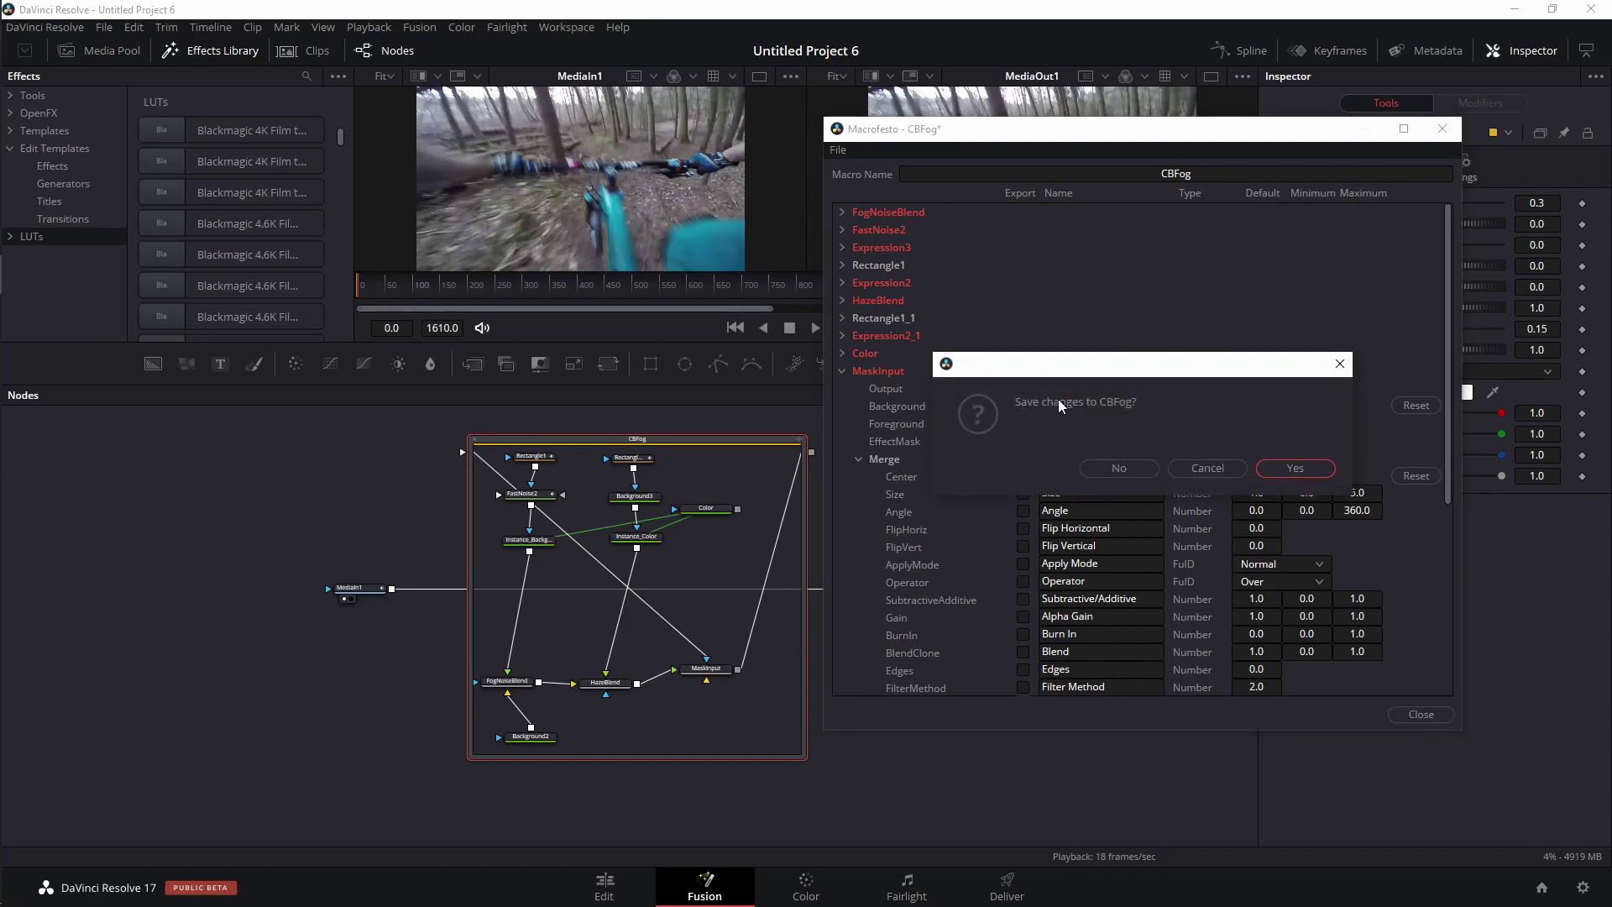
left_click(1294, 468)
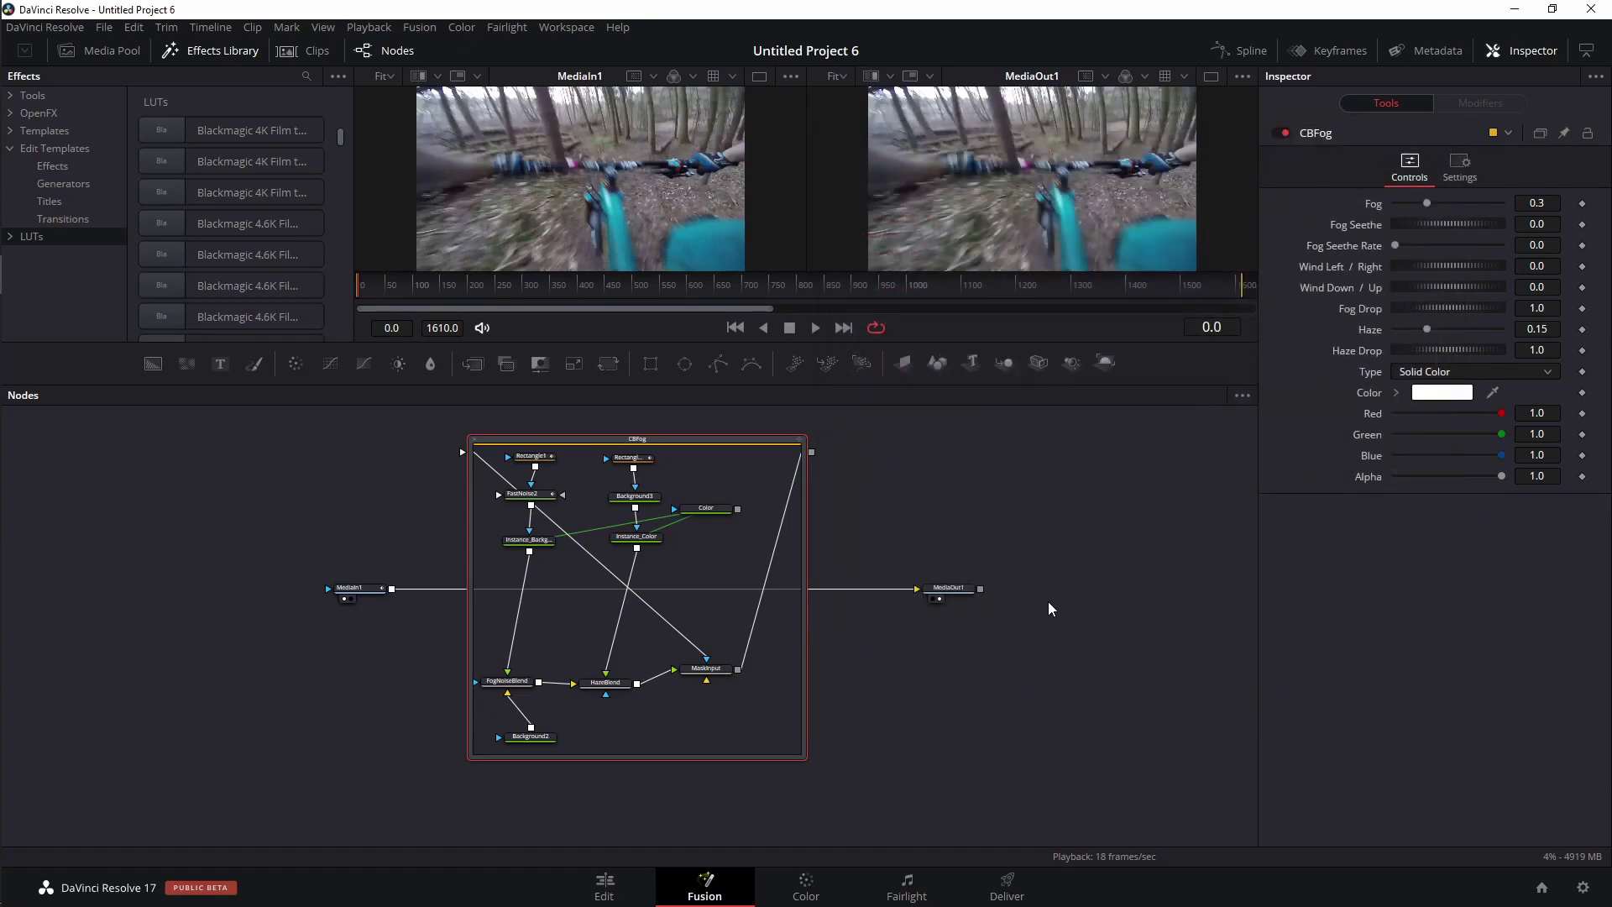
left_click(21, 160)
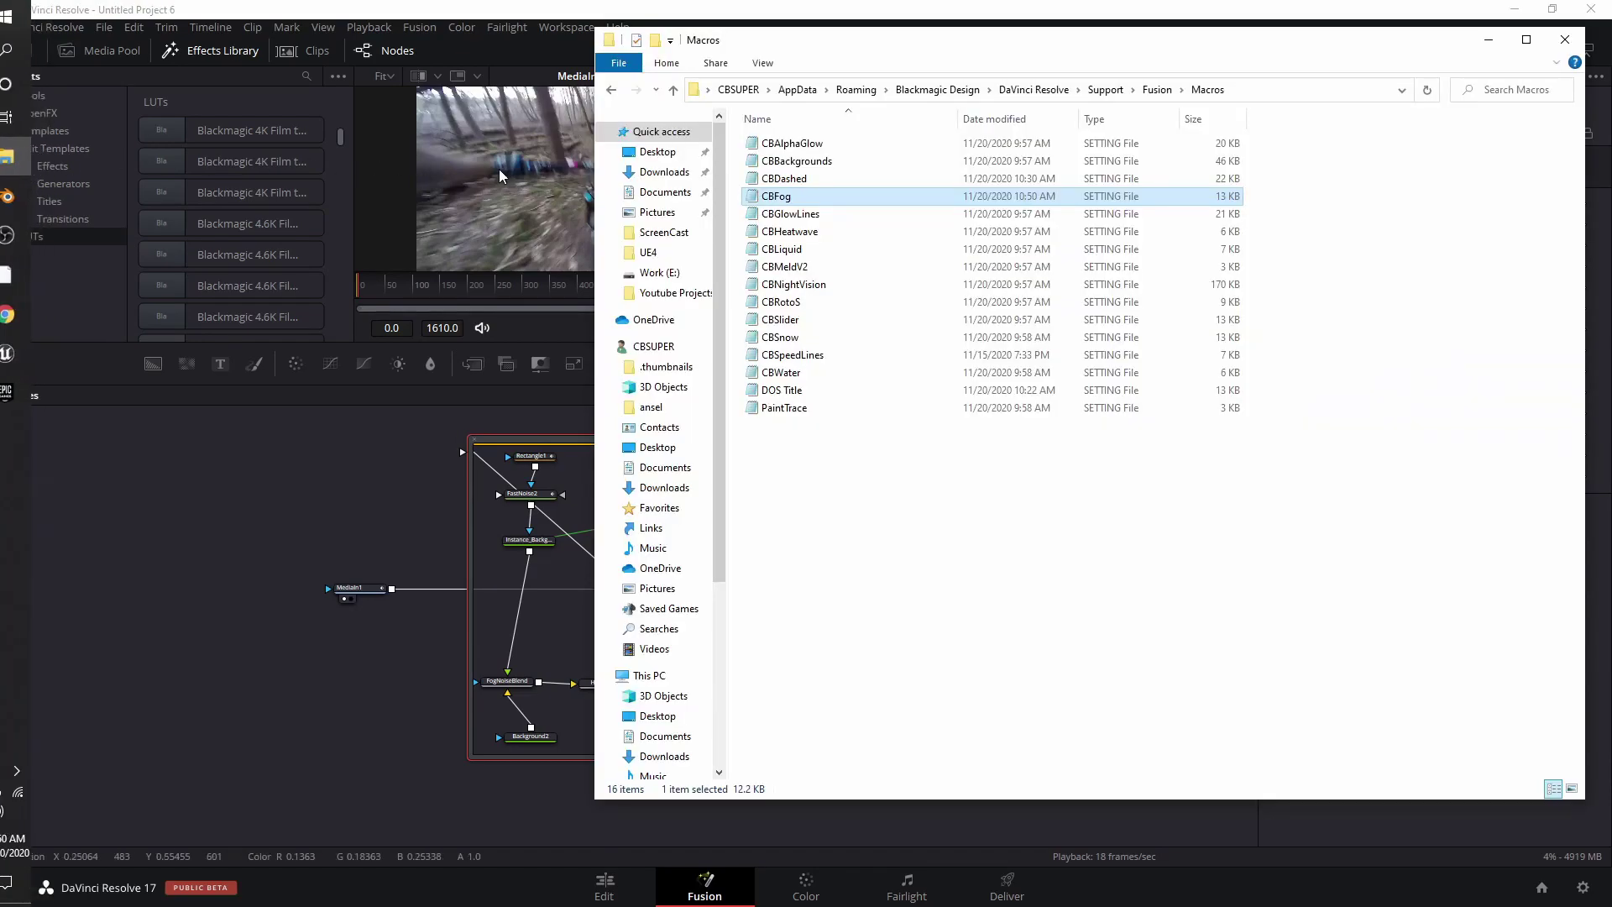
double_click(758, 196)
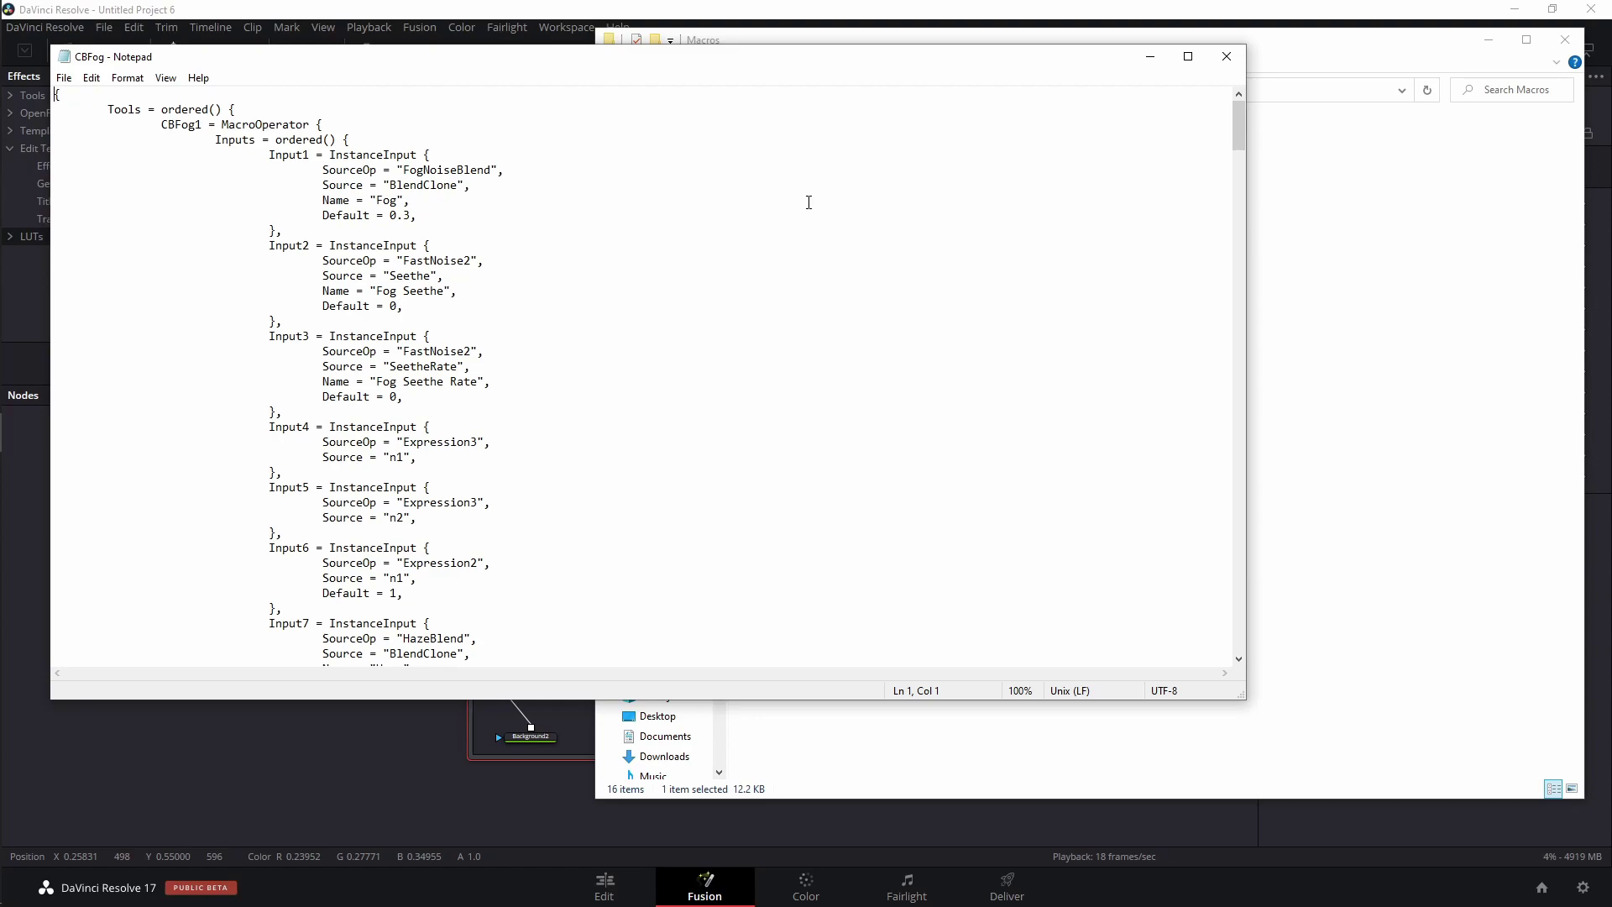
Step: Fix the macro name back to CBFog, save the macro file, and delete the old CBFog group in Fusion
left_click(199, 124)
type("1")
key("BackSpace")
left_click(64, 77)
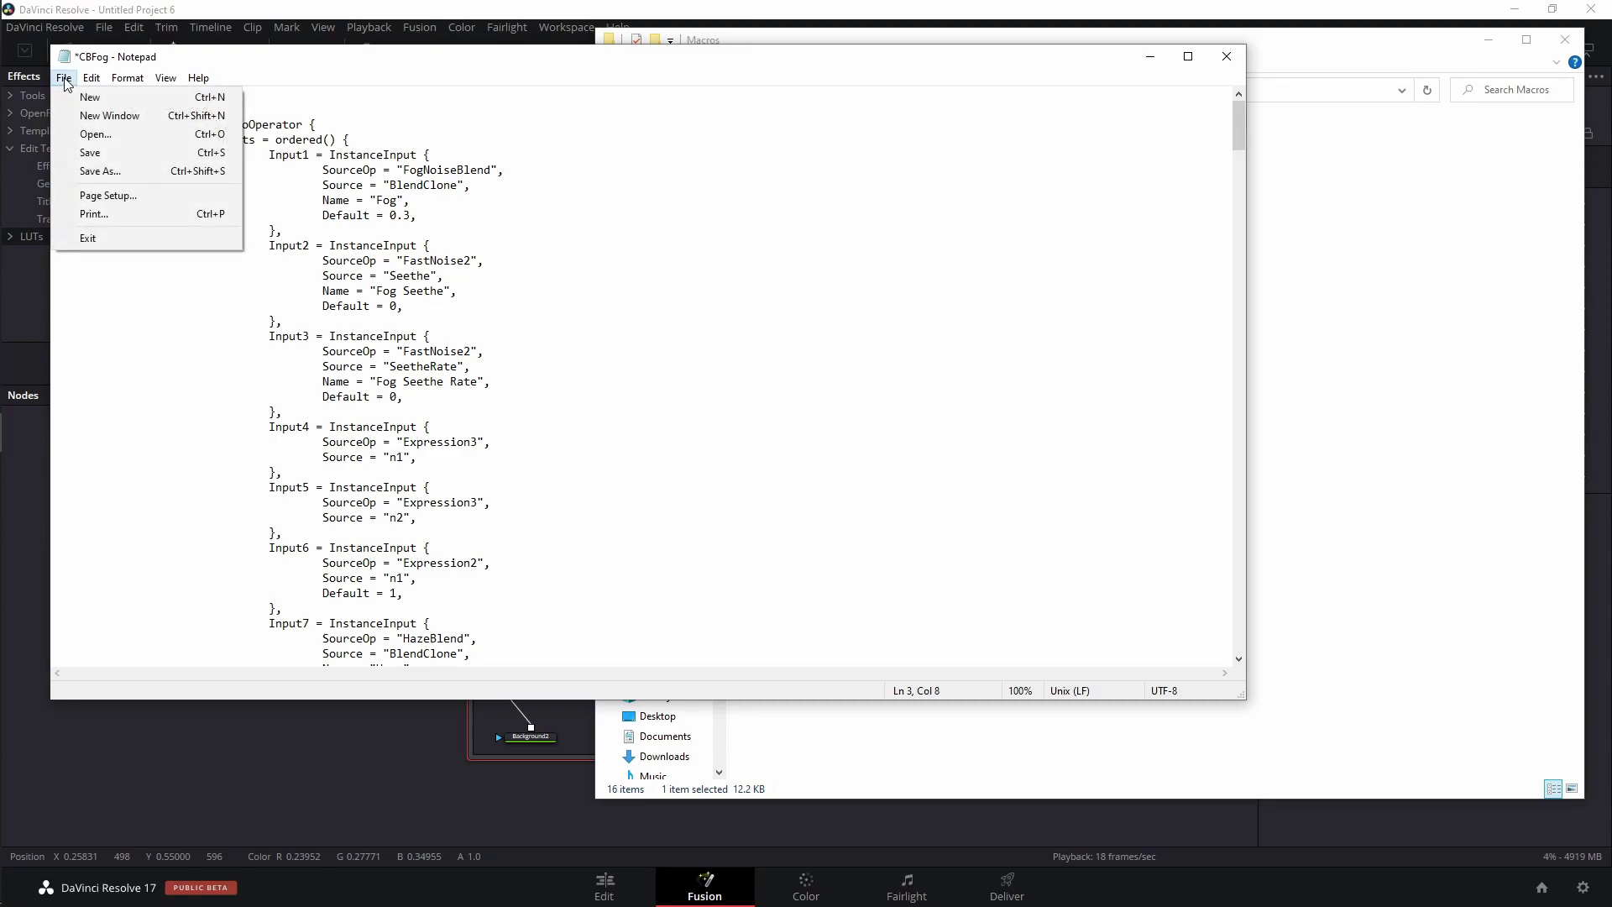
left_click(84, 152)
left_click_drag(445, 429, 676, 647)
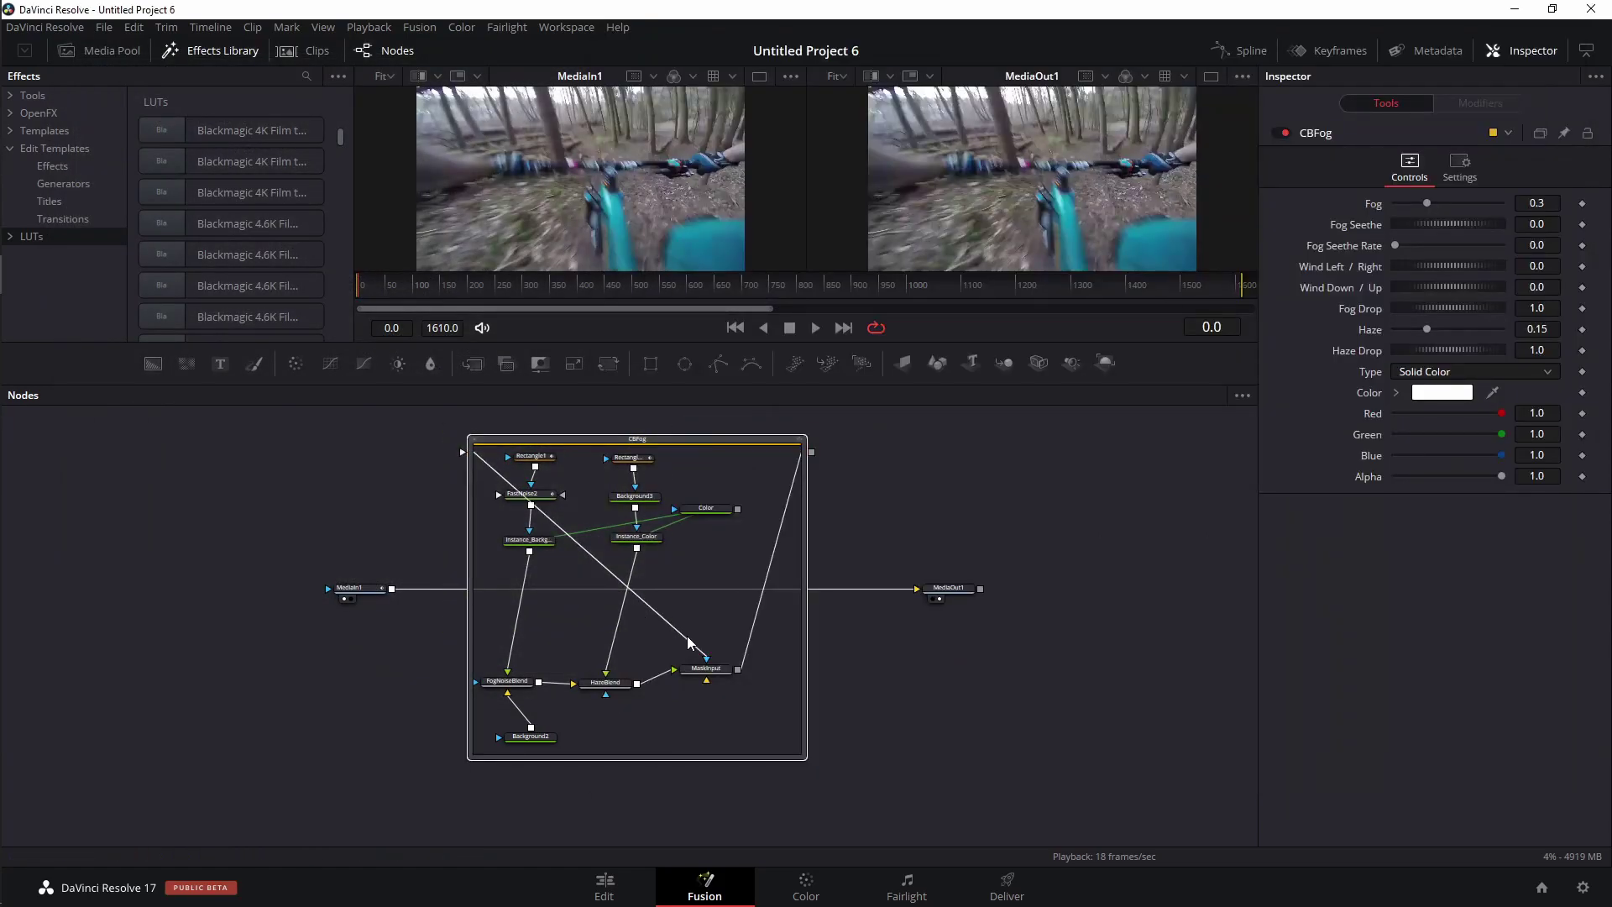
key("Delete")
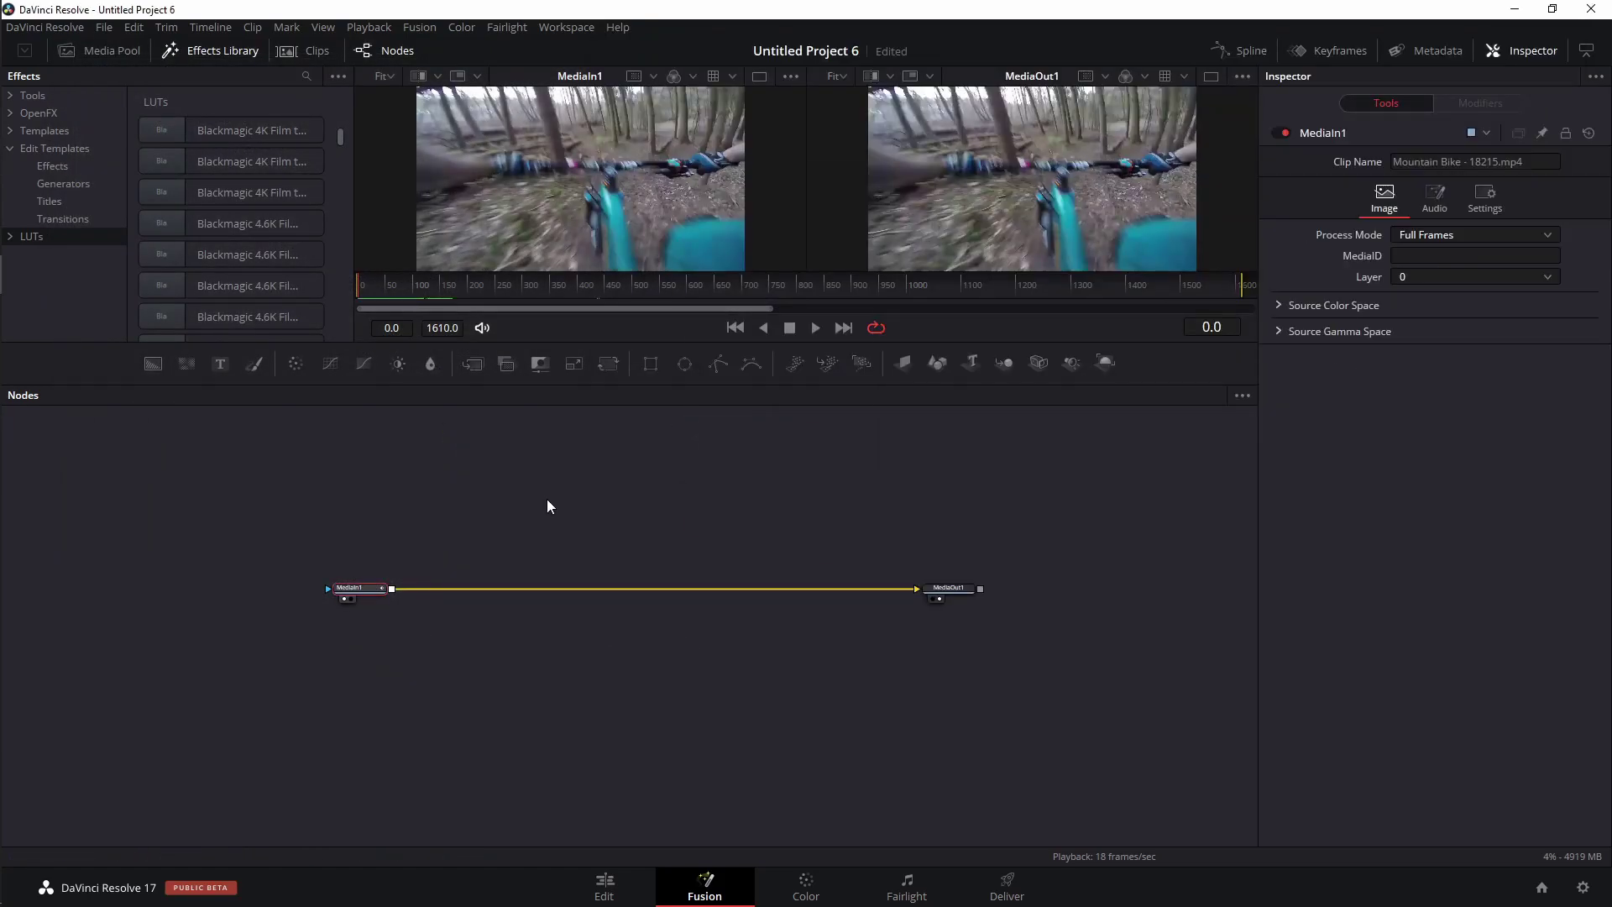
Step: Add the updated 'cbfog' macro onto the MediaIn1–MediaOut1 link and slide it along the connection
key("shift+space")
type("cbfog")
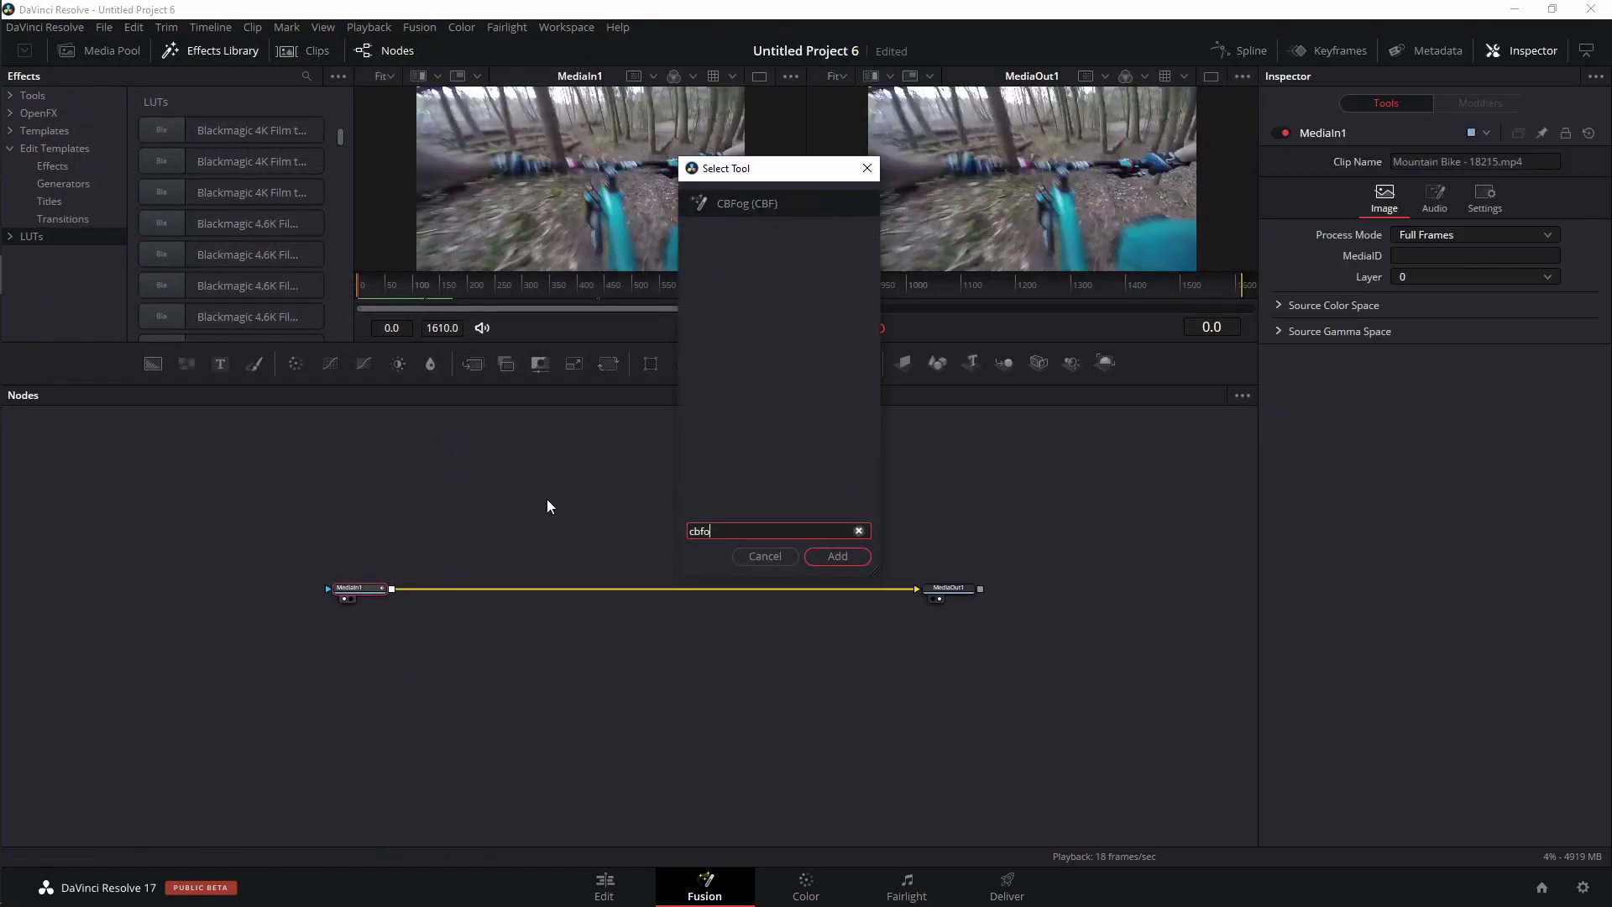
key("Return")
left_click_drag(579, 594, 614, 601)
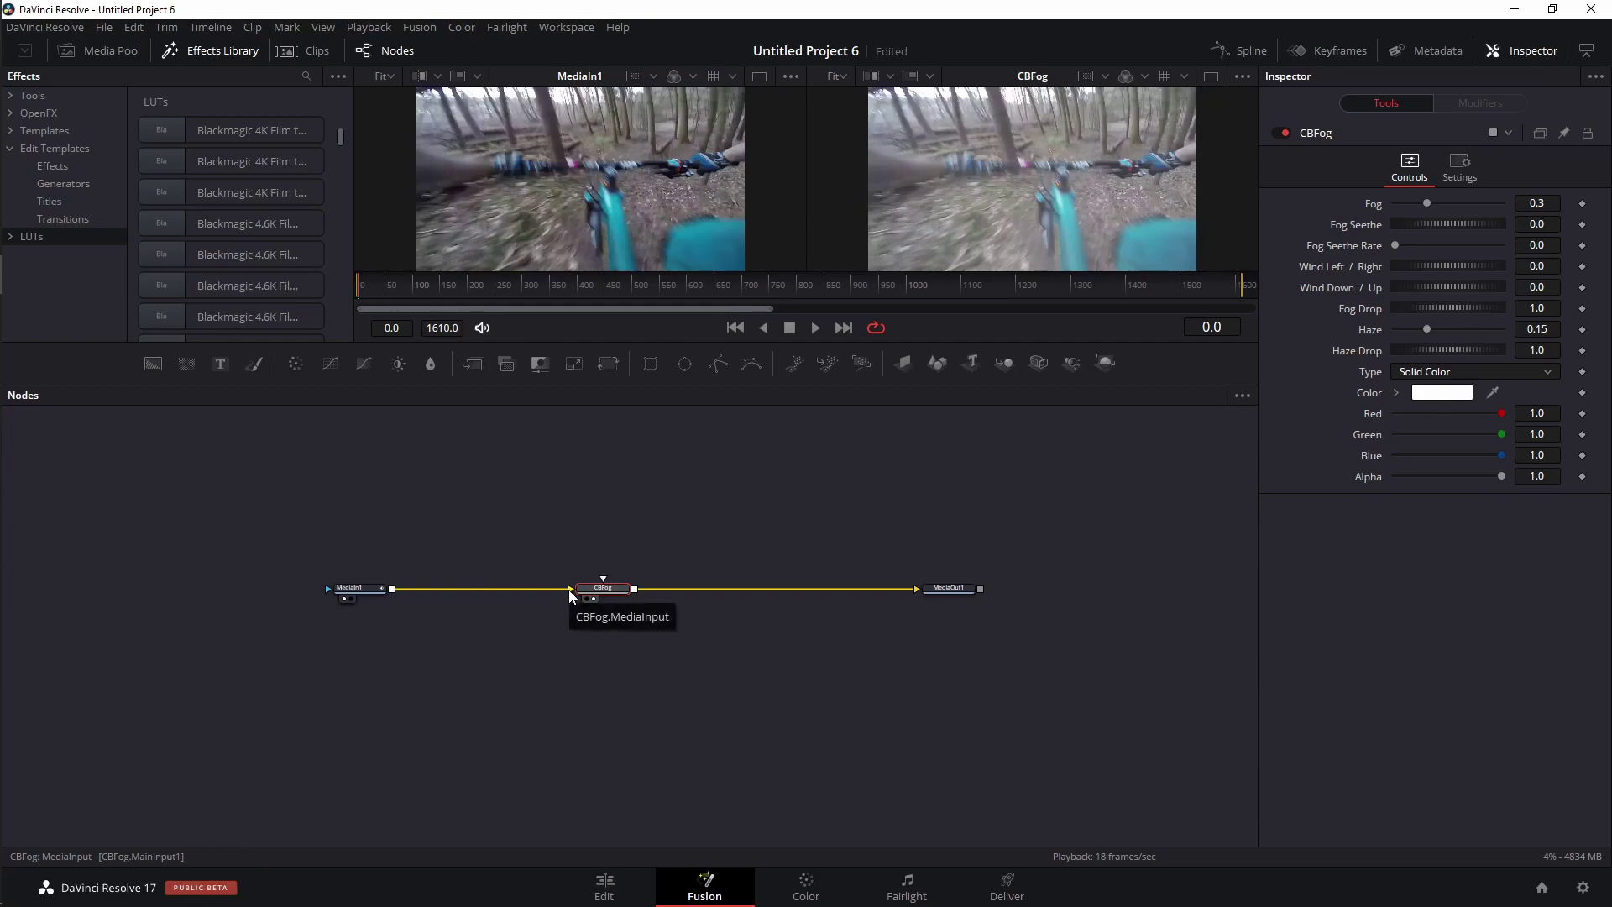
mouse_move(603, 591)
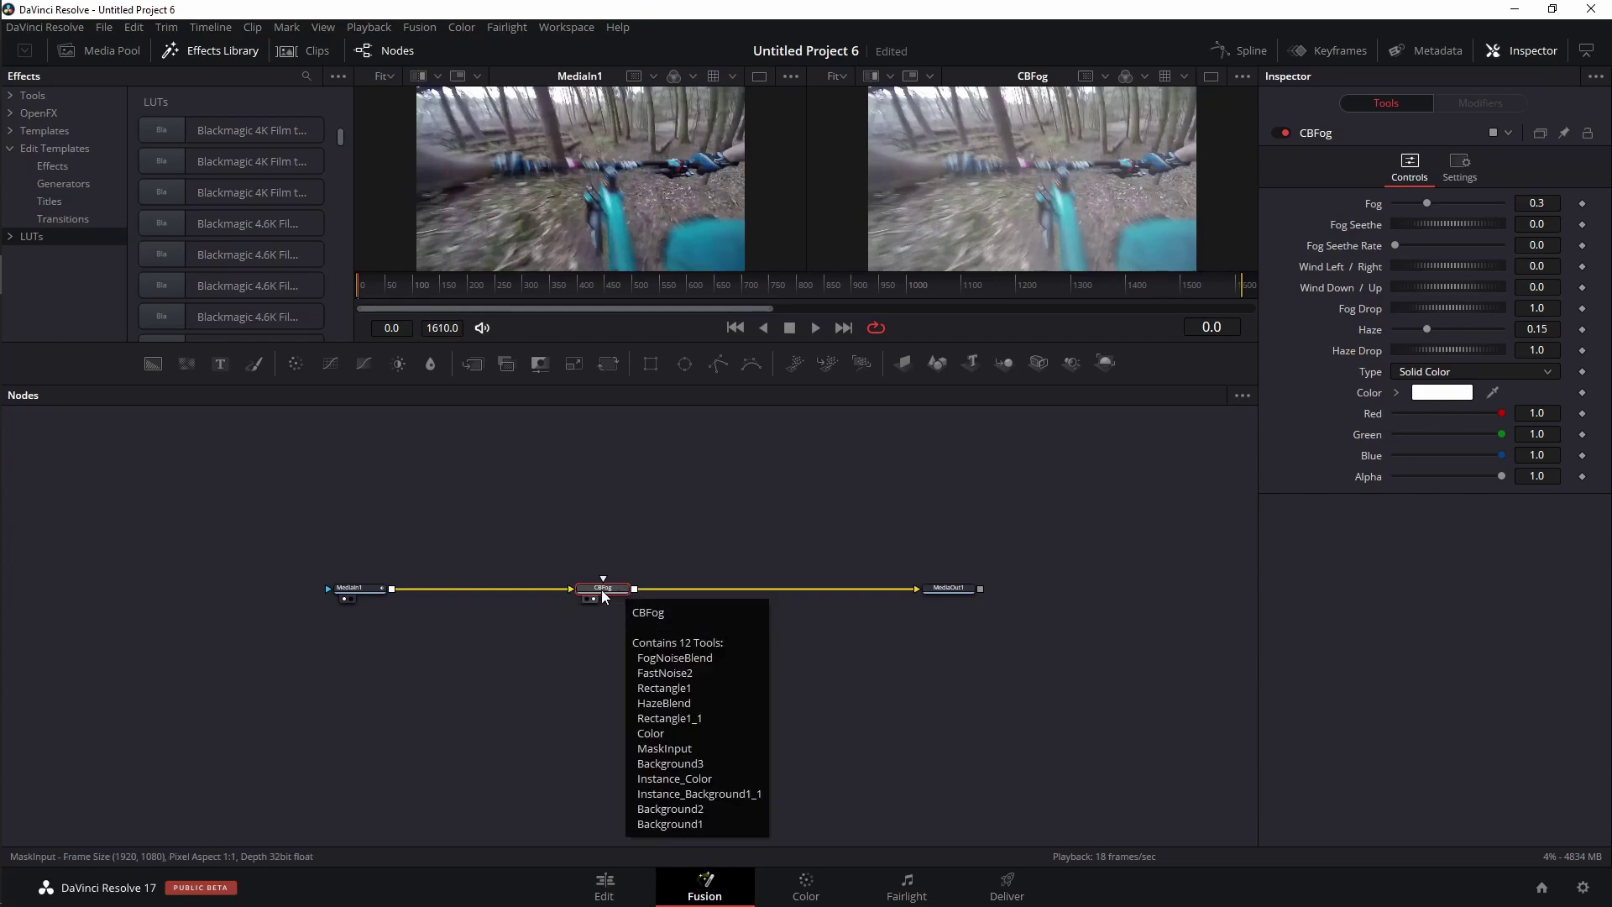